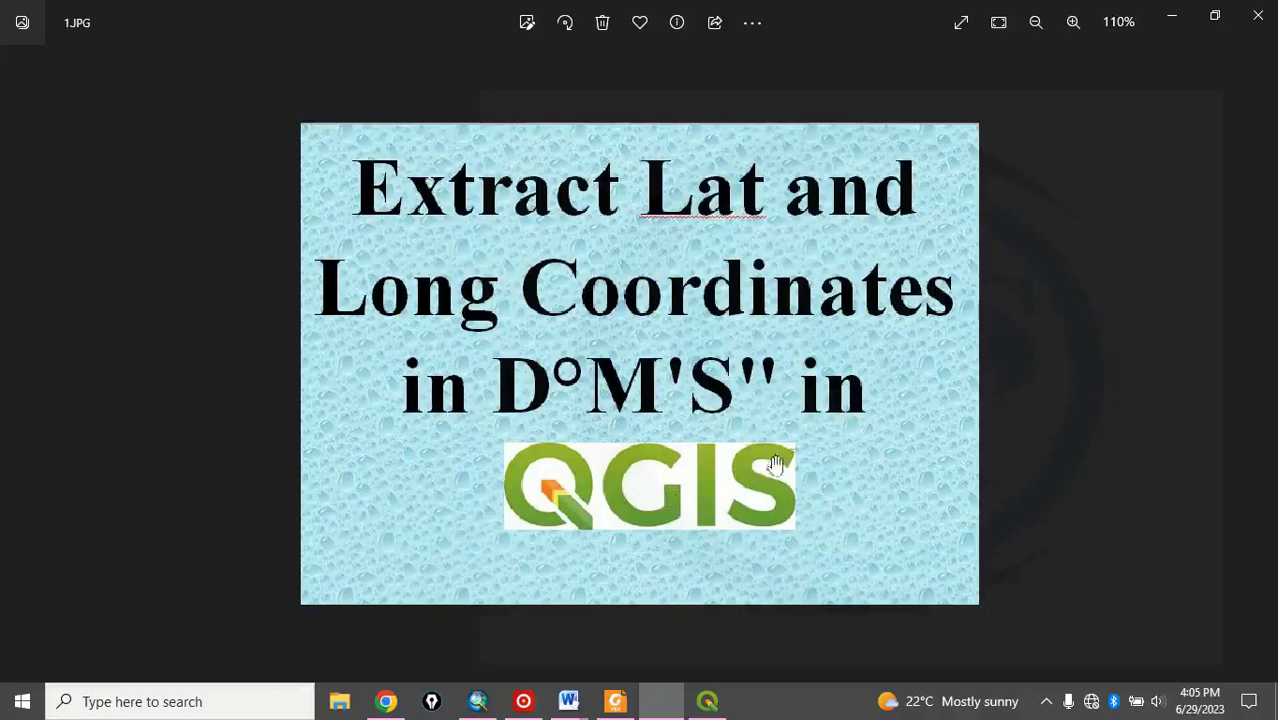
# Step: Flip through the slide images, from the subscribe logo back to the title slide
pyautogui.click(1260, 368)
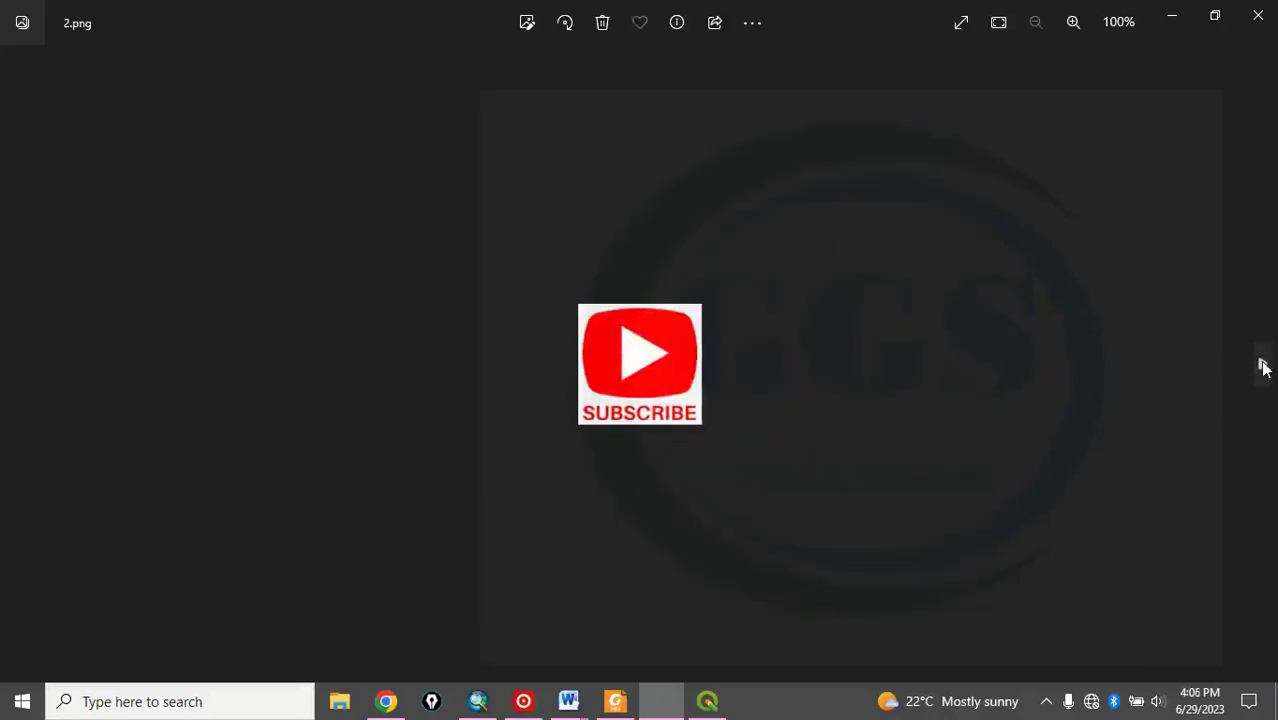
pyautogui.scroll(3, 655, 378)
pyautogui.scroll(3, 652, 382)
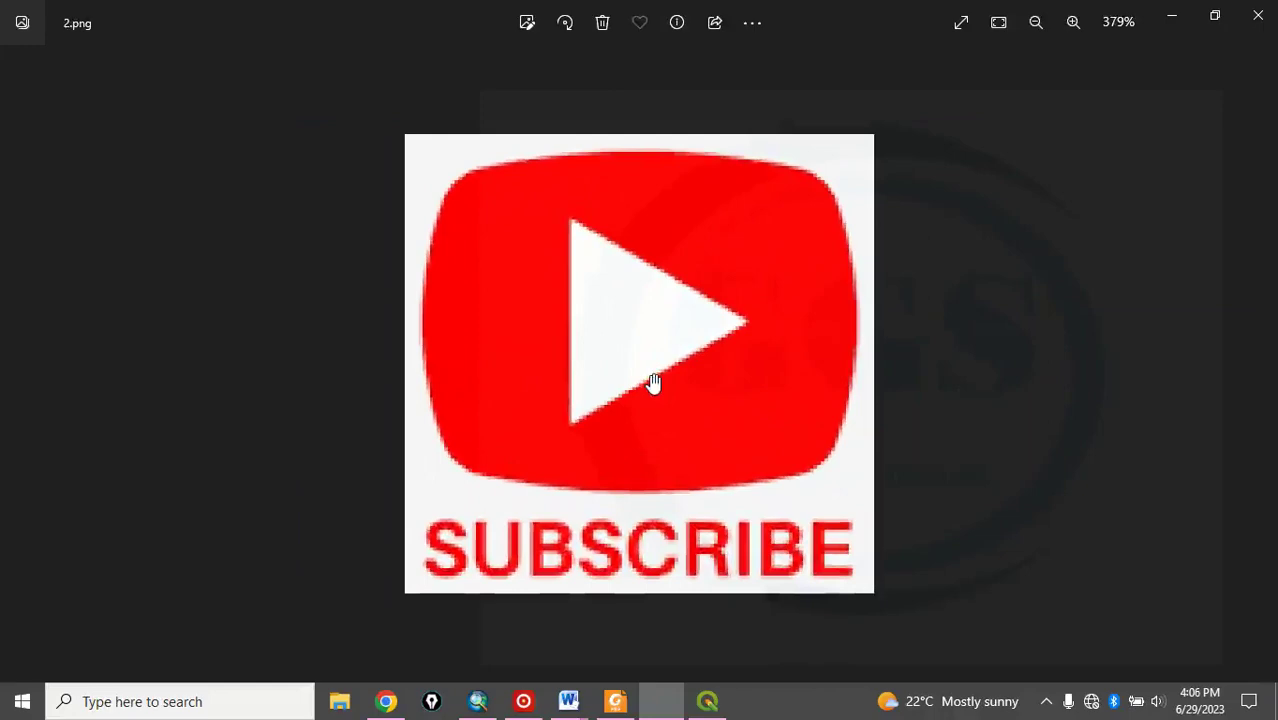
pyautogui.scroll(-1, 652, 383)
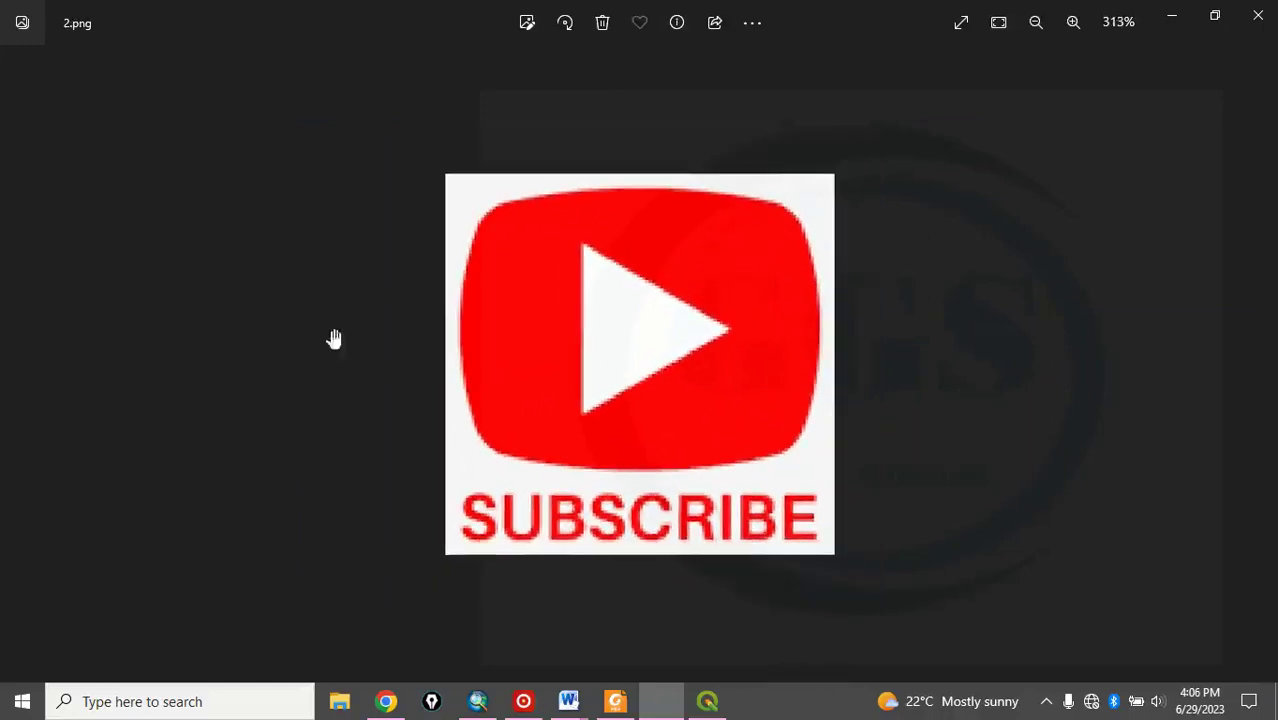
pyautogui.click(14, 364)
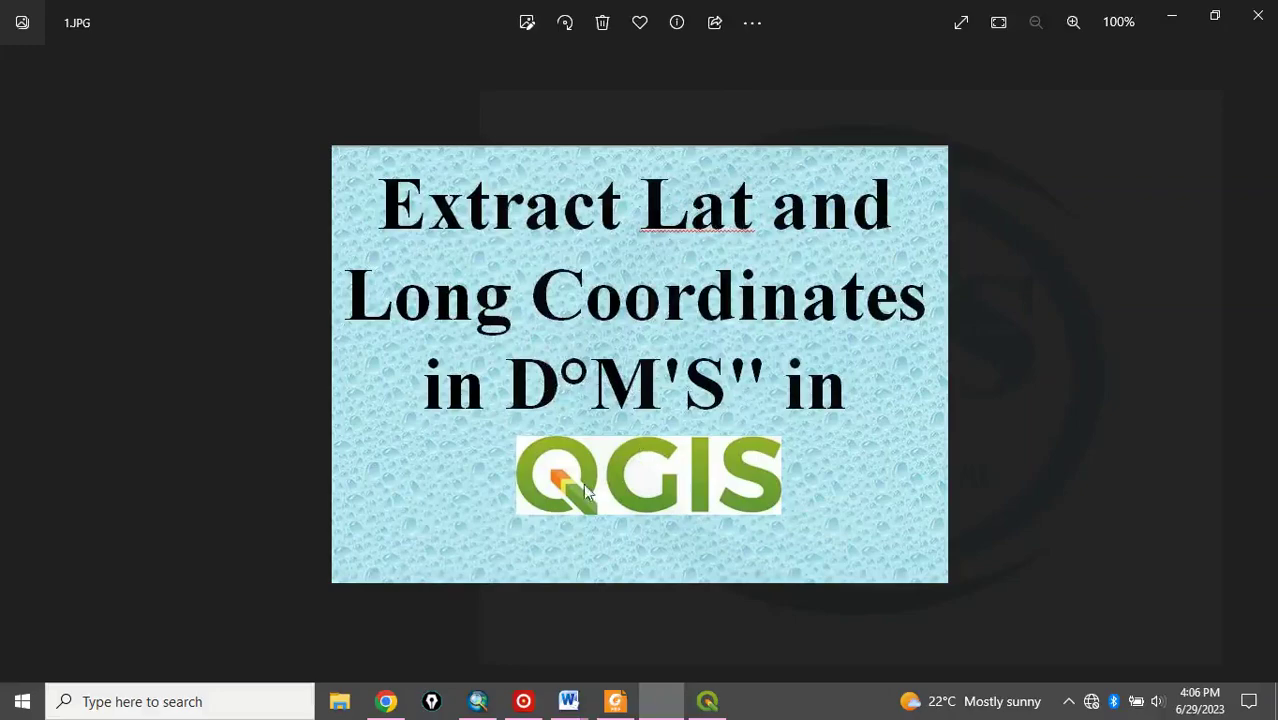
# Step: Add Notable Places.shp from the EXERCISE folder as a vector layer, dismissing the Python error
pyautogui.click(712, 703)
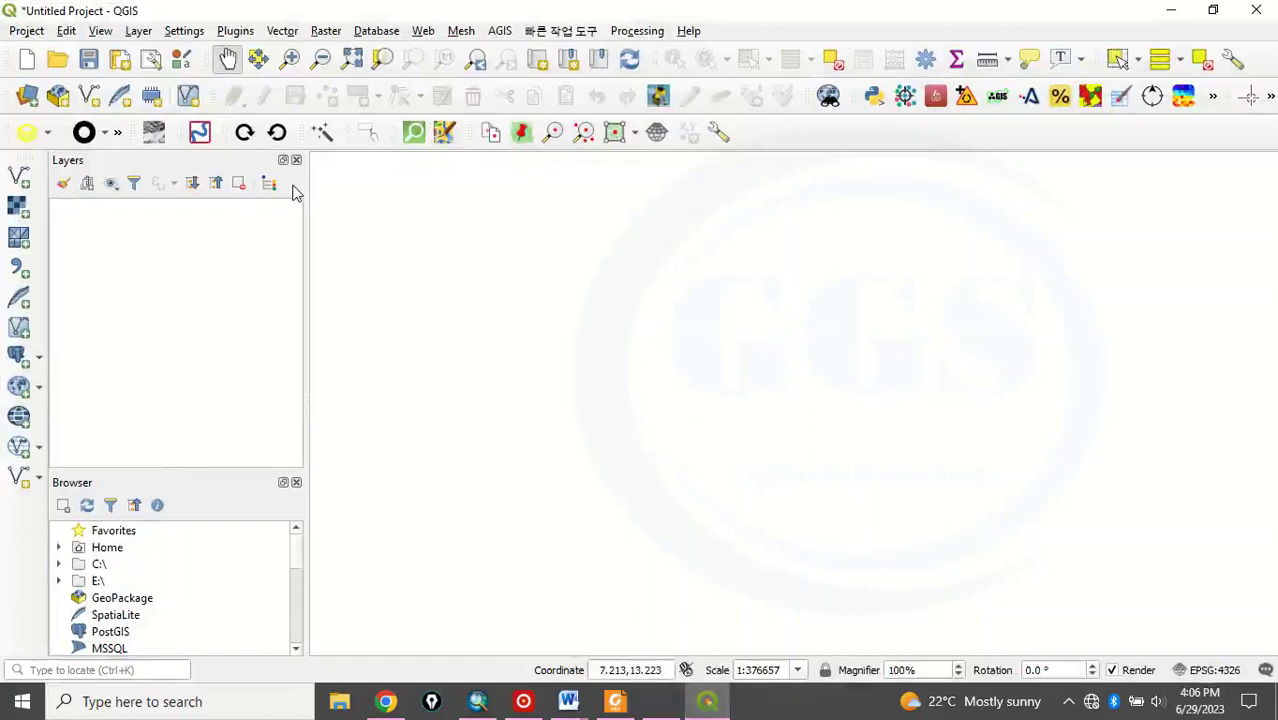
pyautogui.click(139, 31)
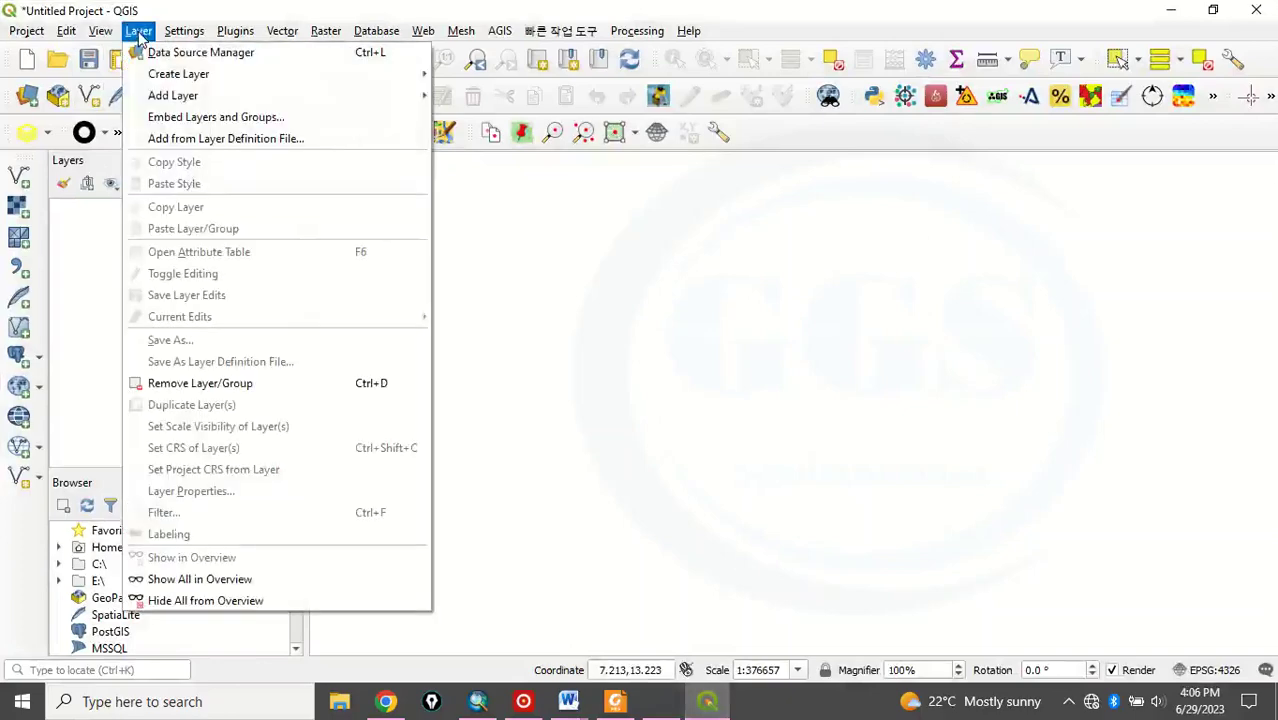
pyautogui.moveTo(182, 100)
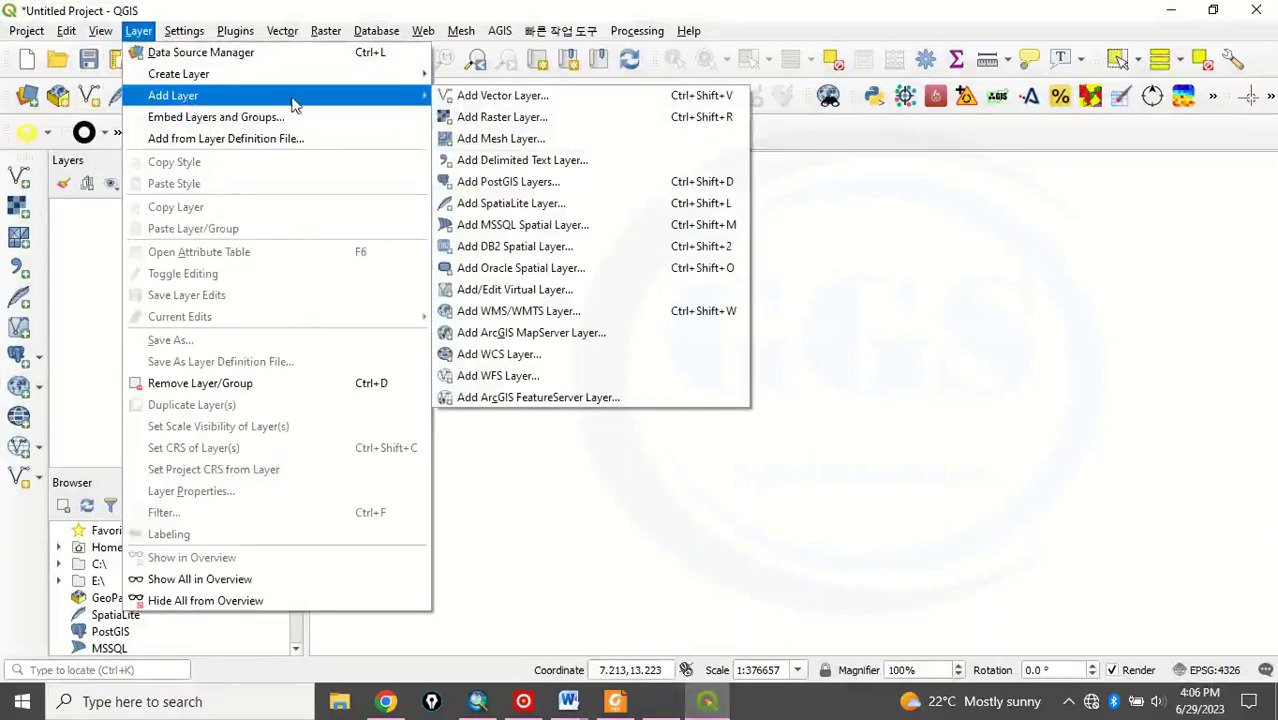
pyautogui.click(503, 96)
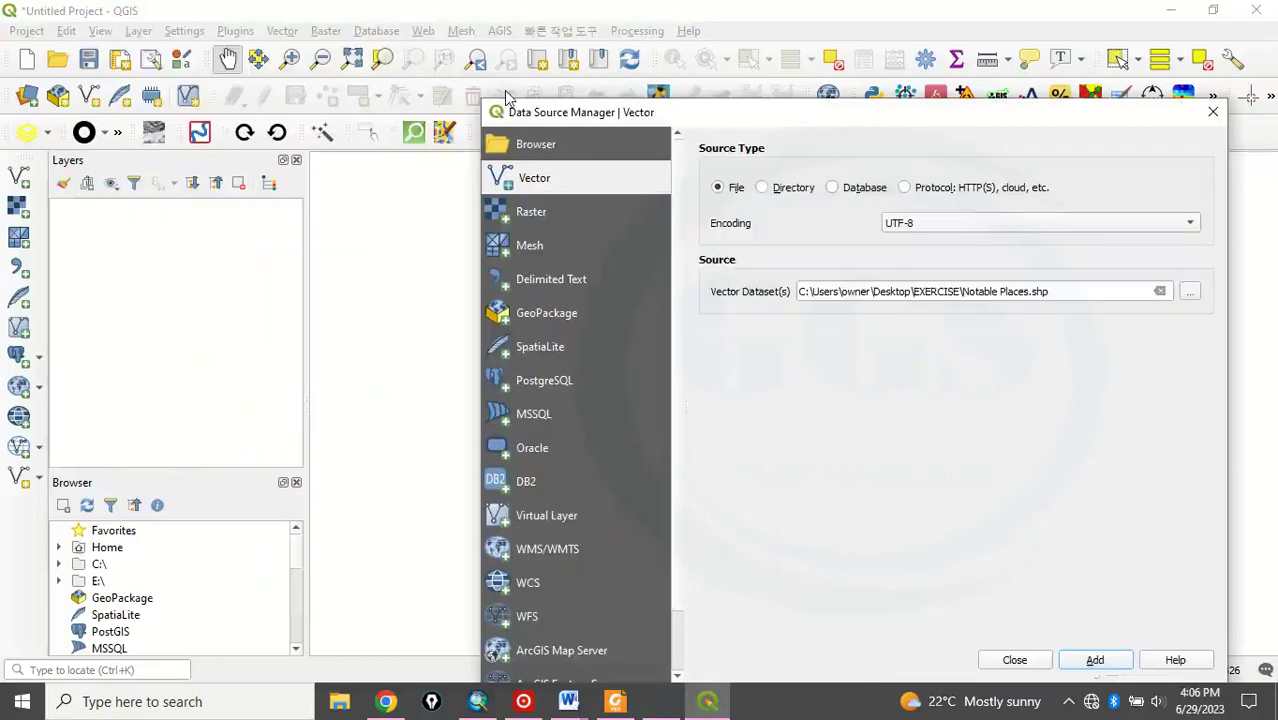
pyautogui.click(1190, 293)
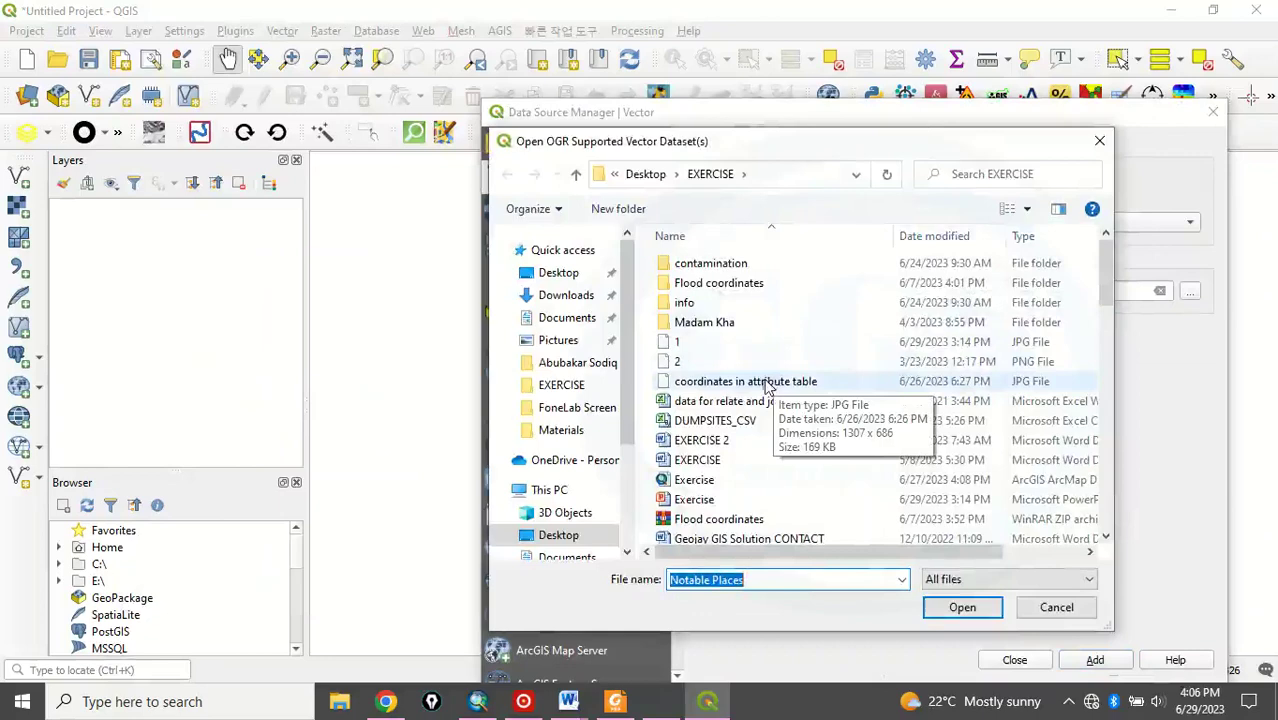
pyautogui.scroll(-10, 765, 387)
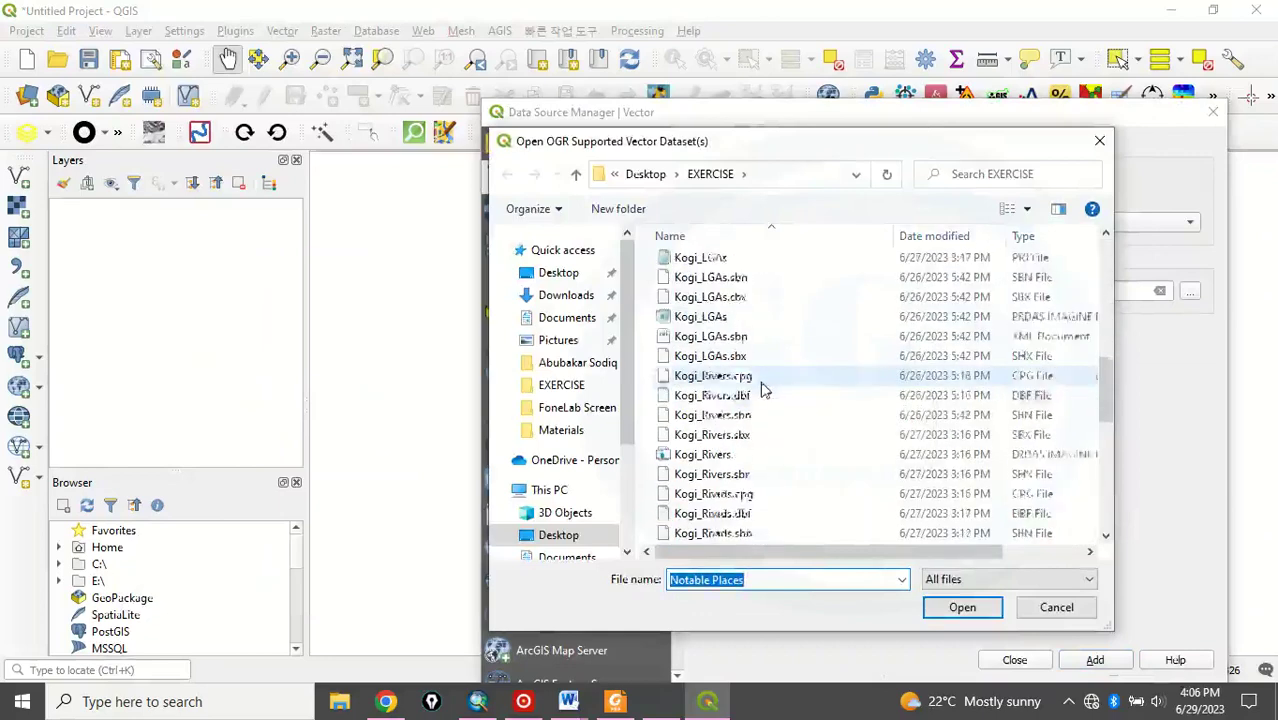
pyautogui.scroll(-9, 762, 390)
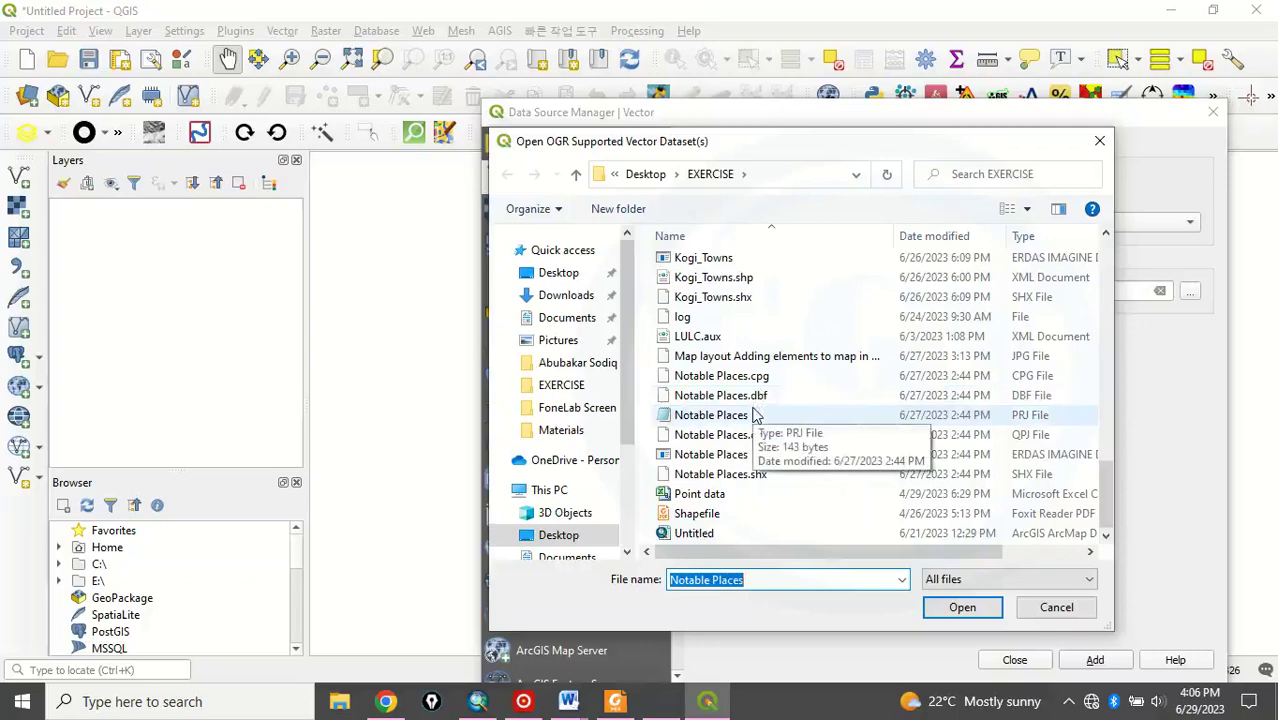
pyautogui.click(712, 460)
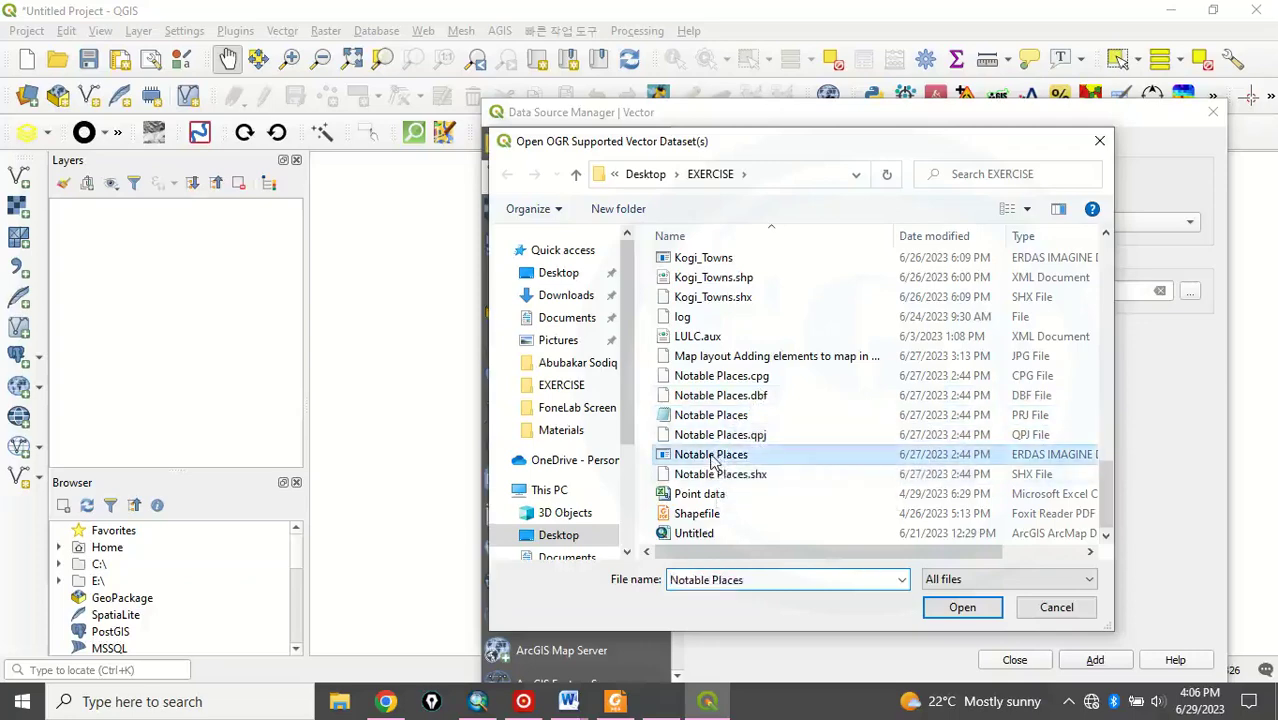
pyautogui.click(954, 612)
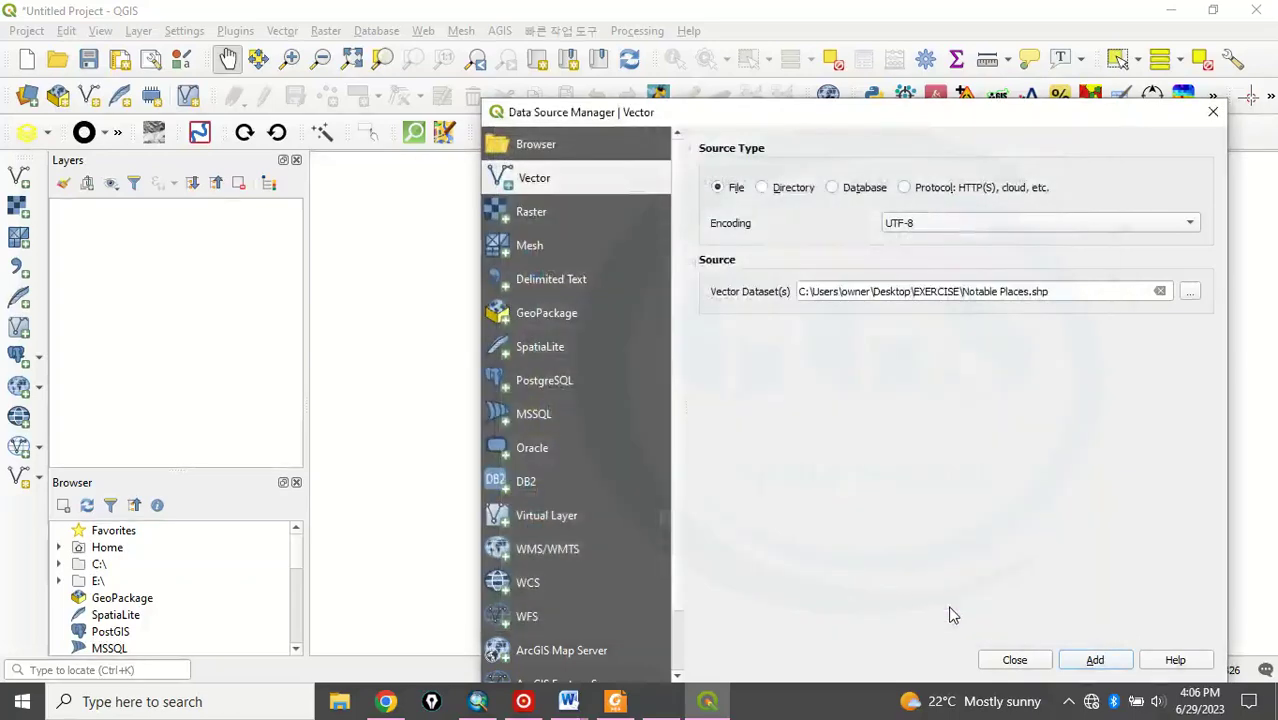
pyautogui.click(1085, 662)
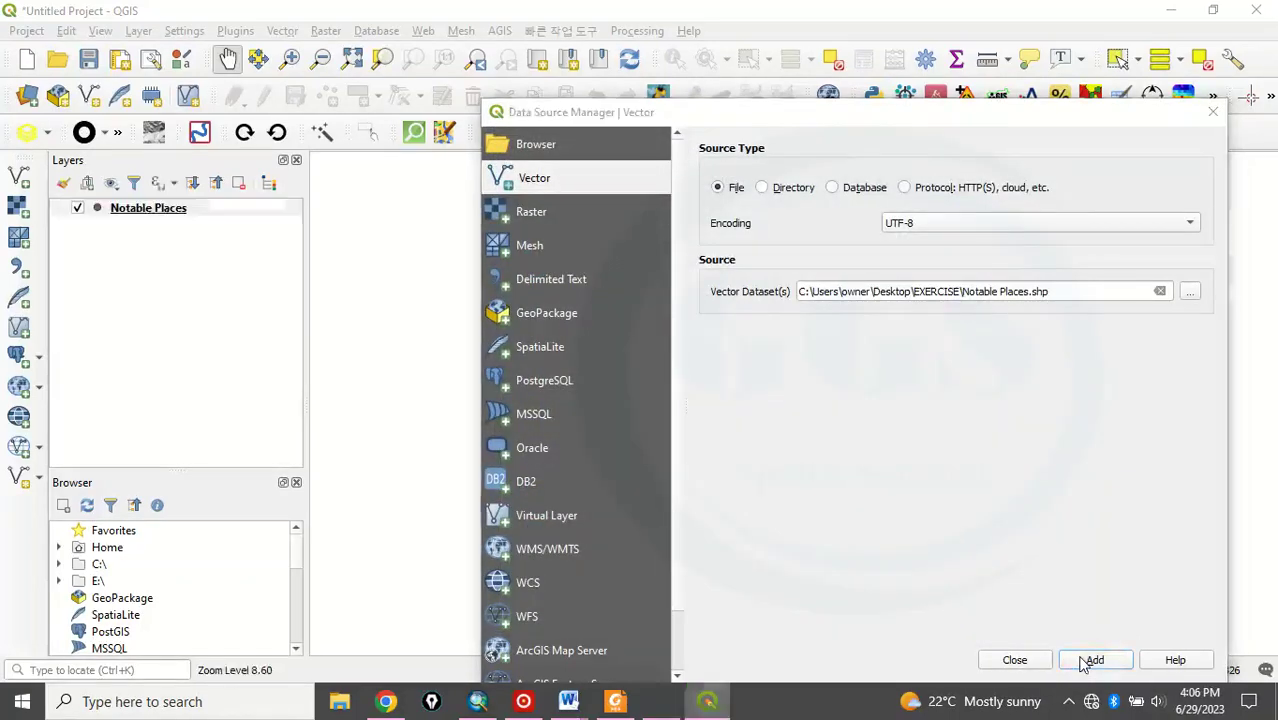
pyautogui.click(836, 605)
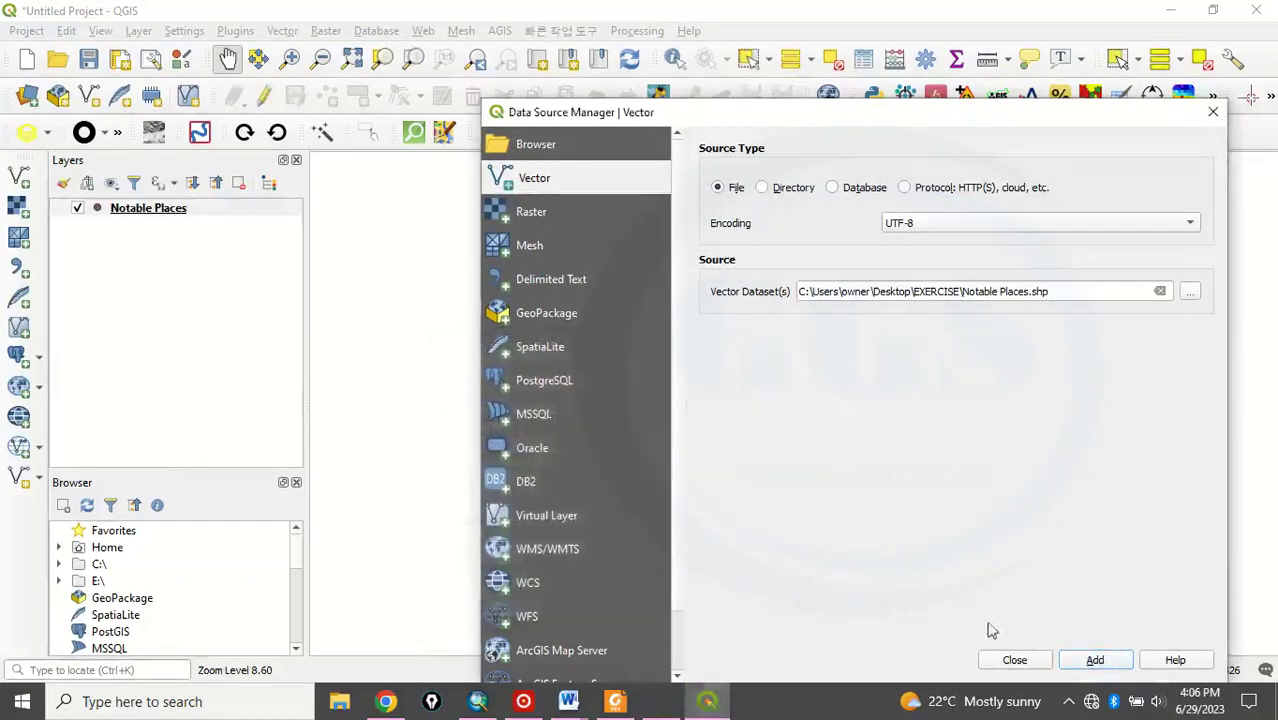
pyautogui.click(1022, 662)
# Step: Zoom in on the points, then scroll through and close the Notable Places attribute table
pyautogui.scroll(2, 740, 258)
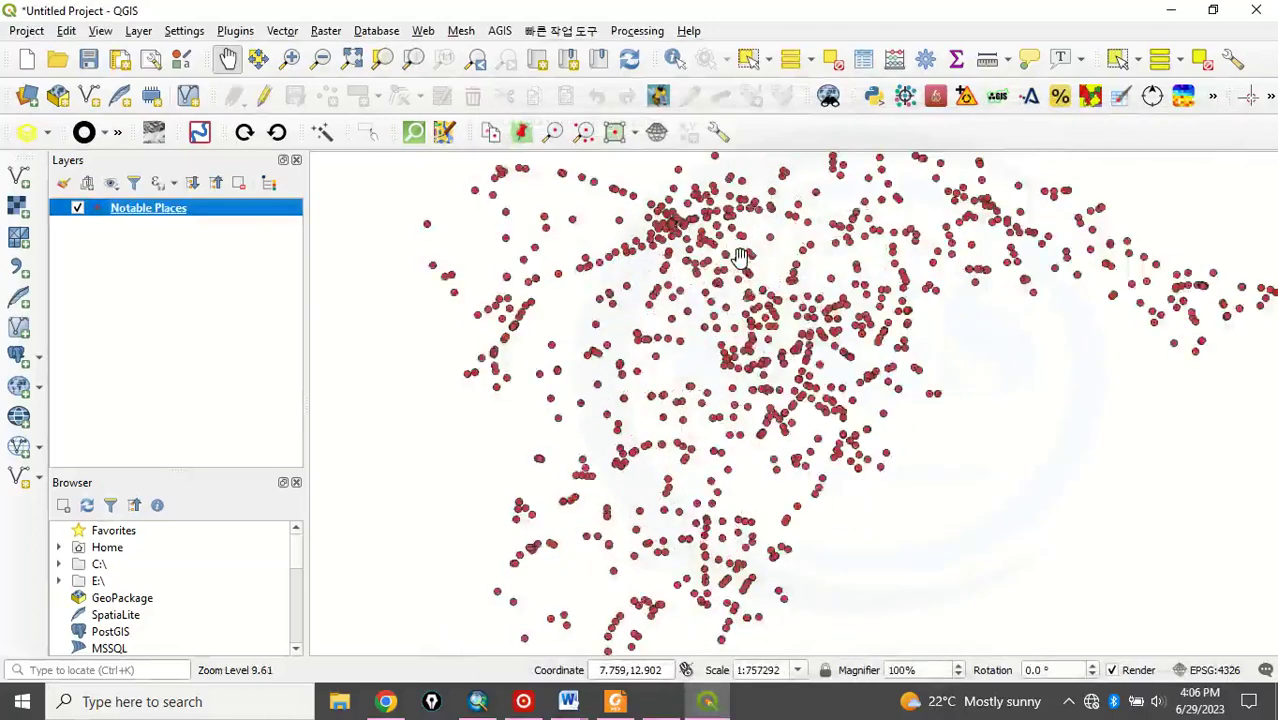
pyautogui.scroll(1, 740, 258)
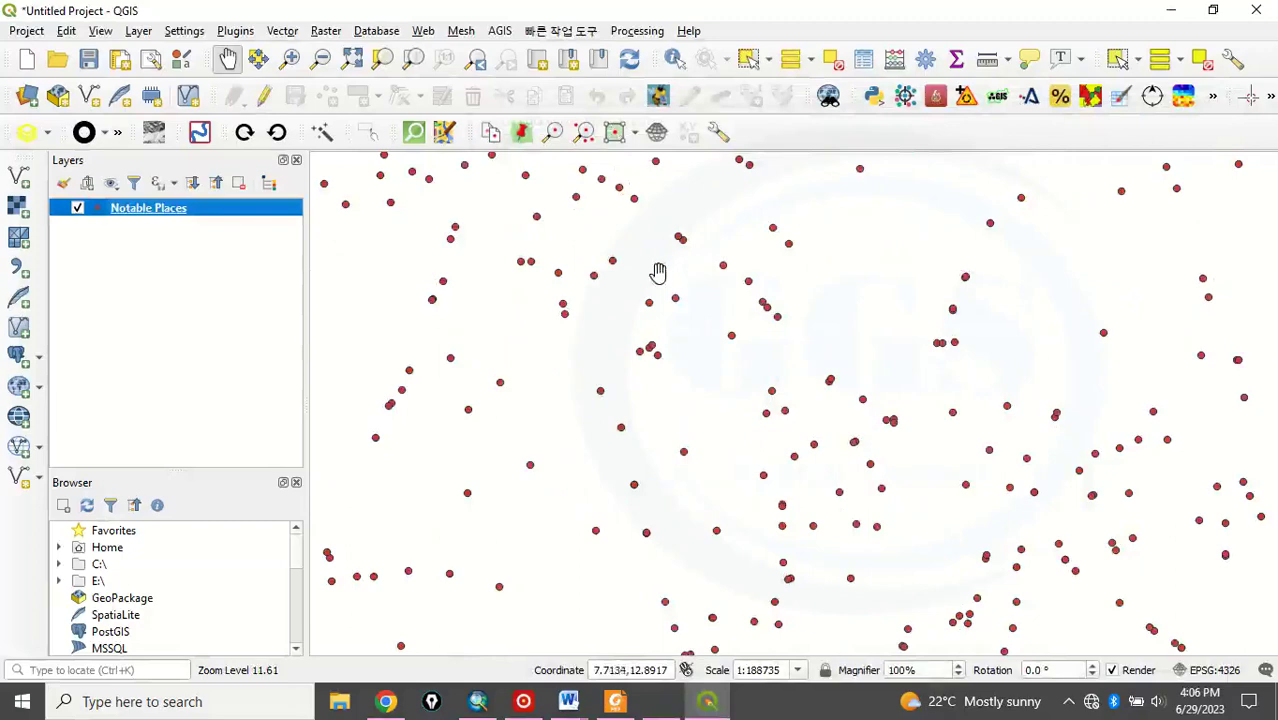
pyautogui.rightClick(150, 219)
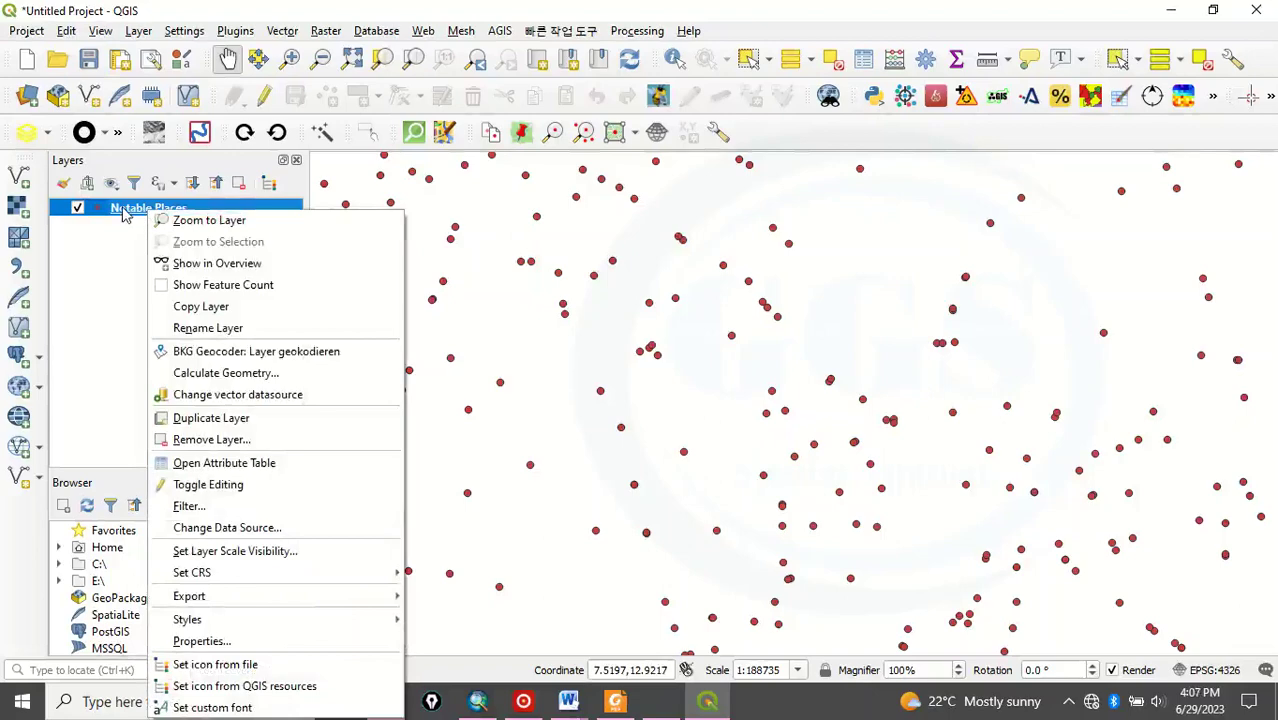
pyautogui.click(222, 463)
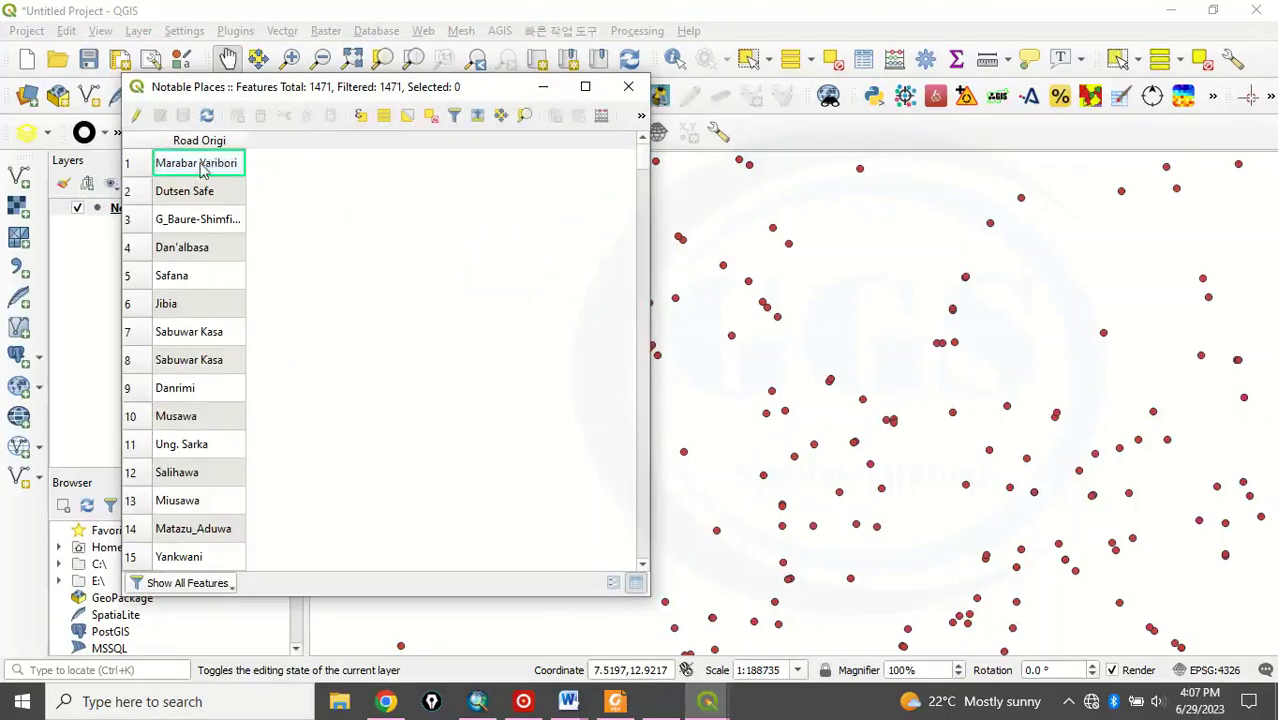
pyautogui.scroll(-7, 185, 228)
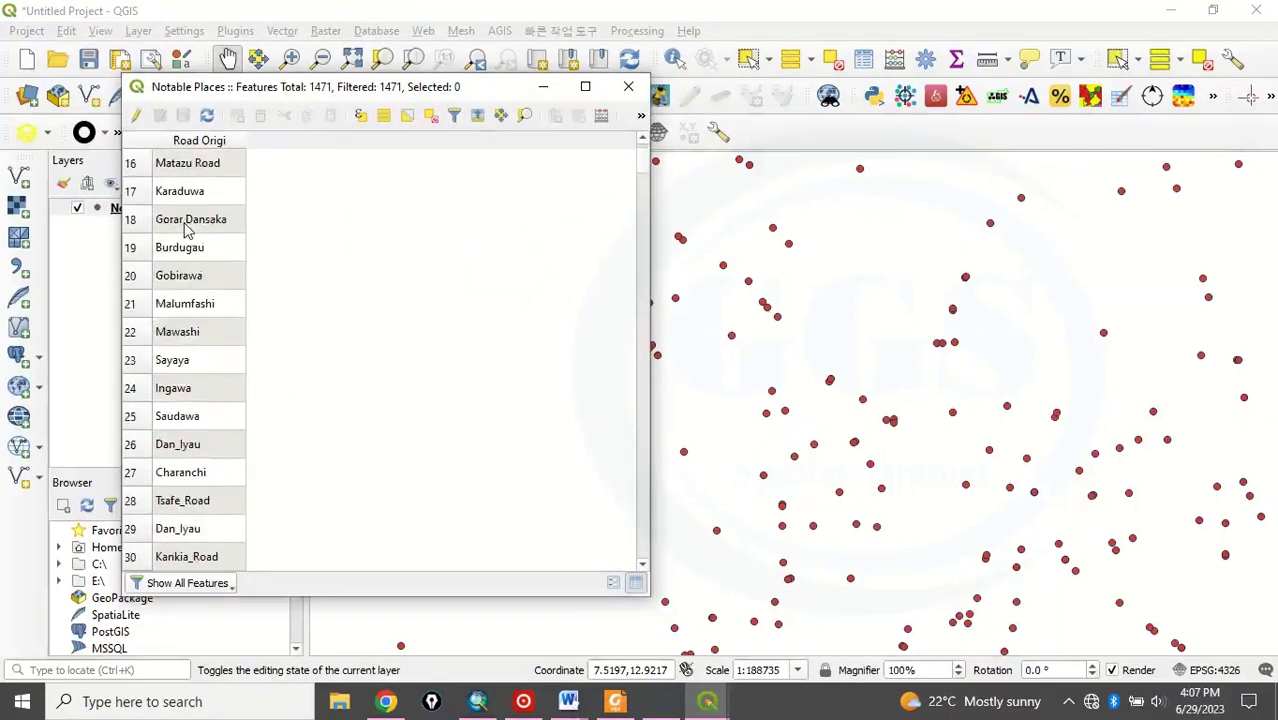
pyautogui.scroll(-3, 192, 355)
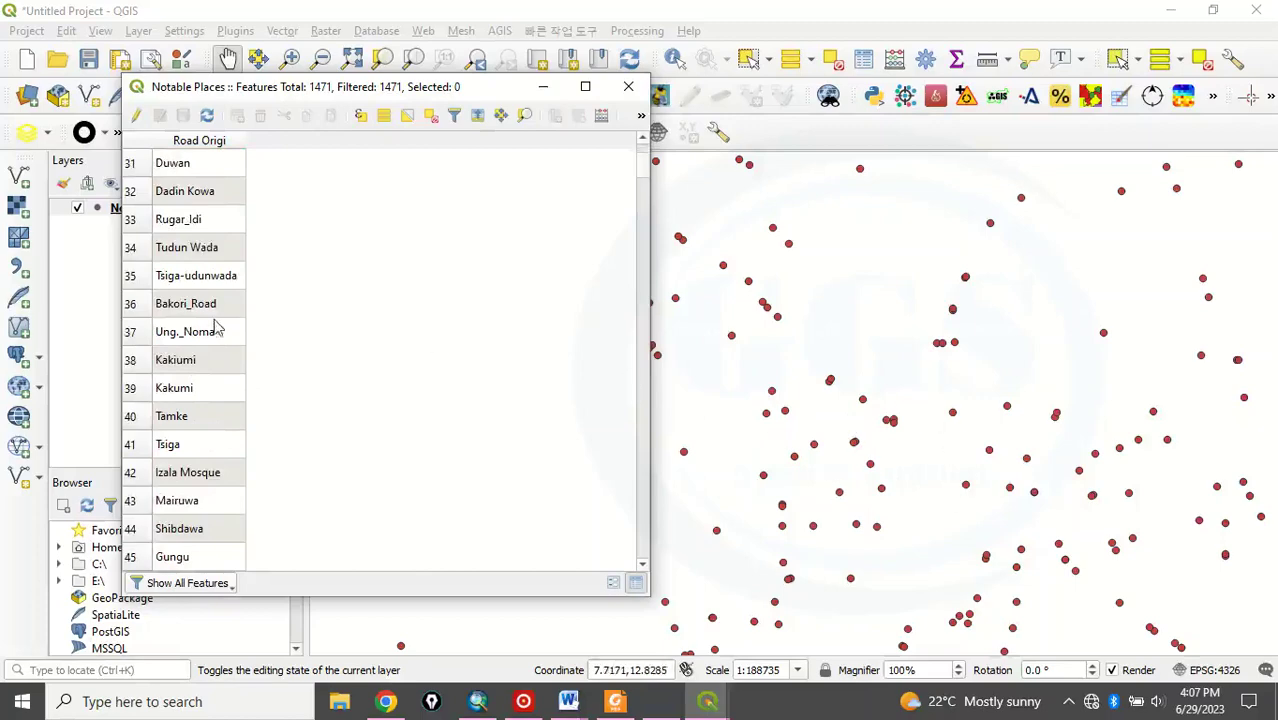
pyautogui.scroll(8, 200, 228)
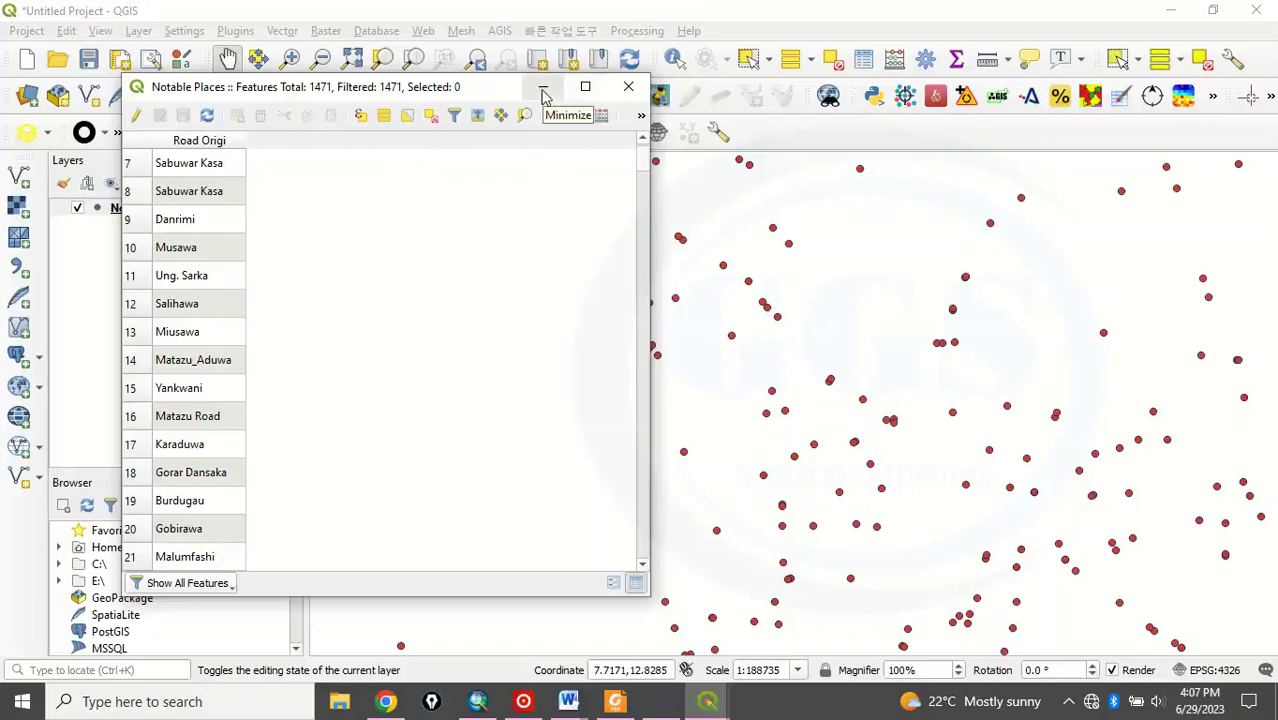
pyautogui.click(628, 86)
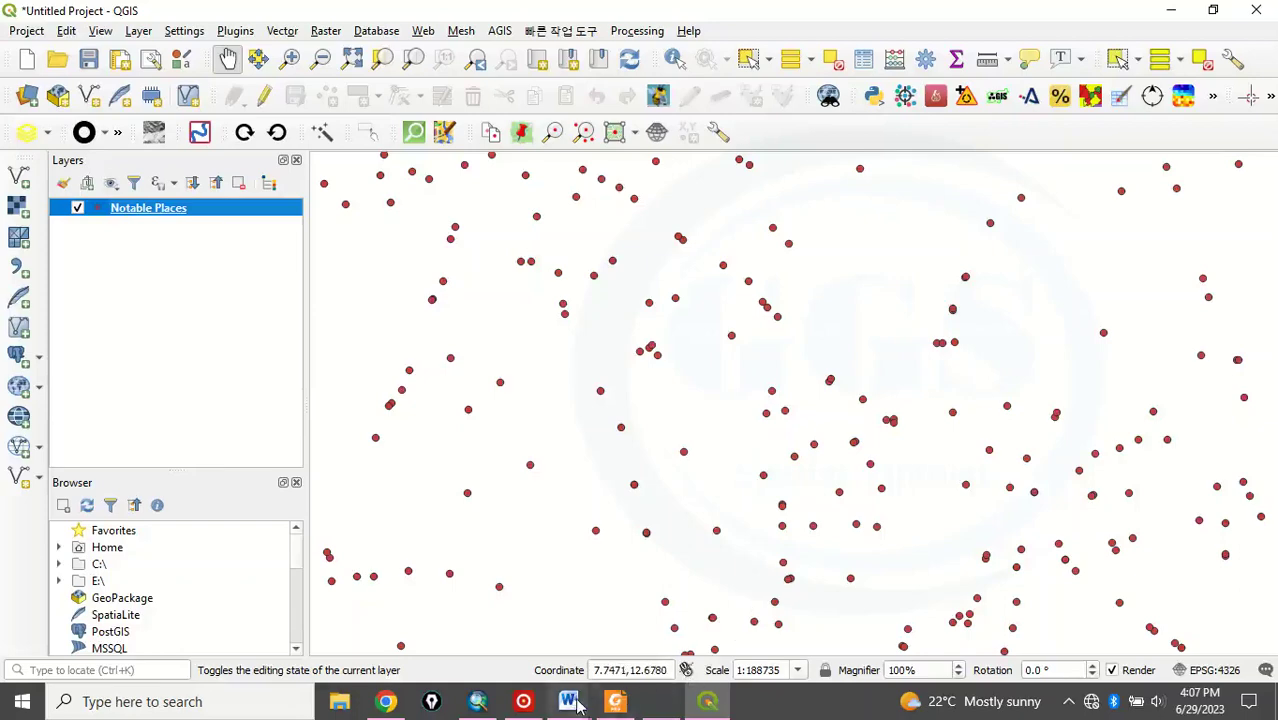
pyautogui.moveTo(572, 703)
pyautogui.click(1129, 620)
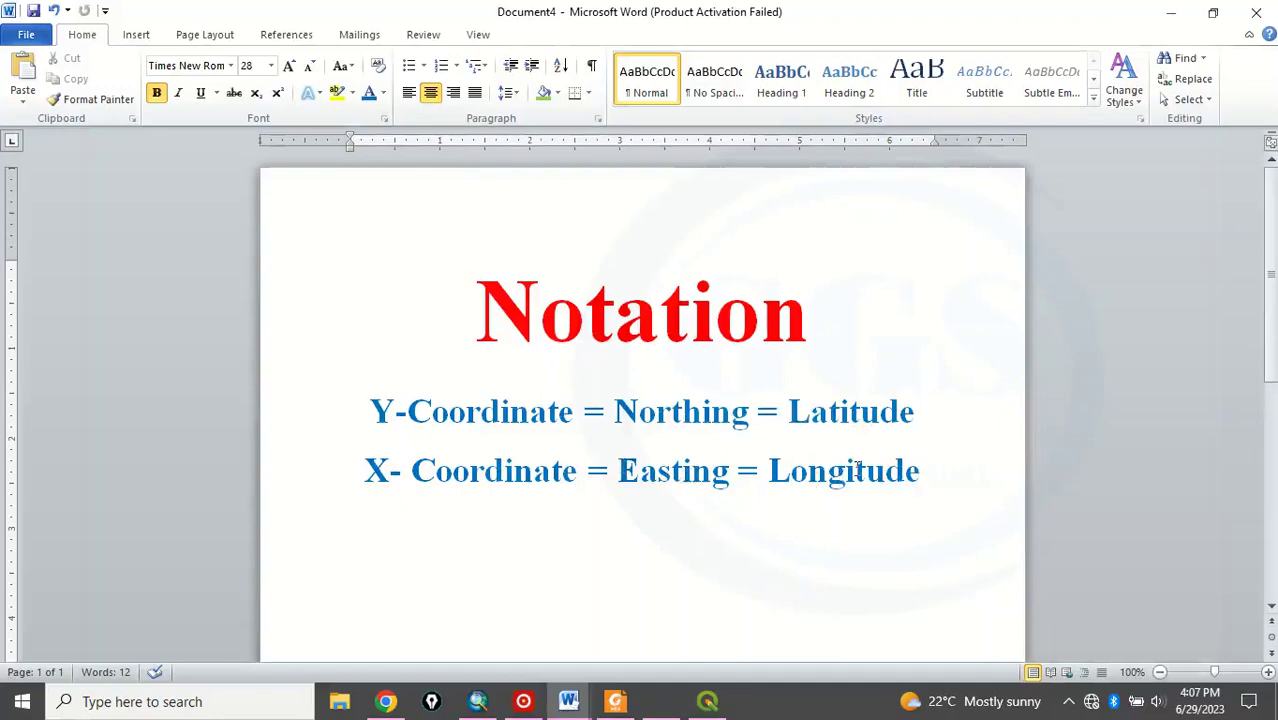
pyautogui.click(1180, 18)
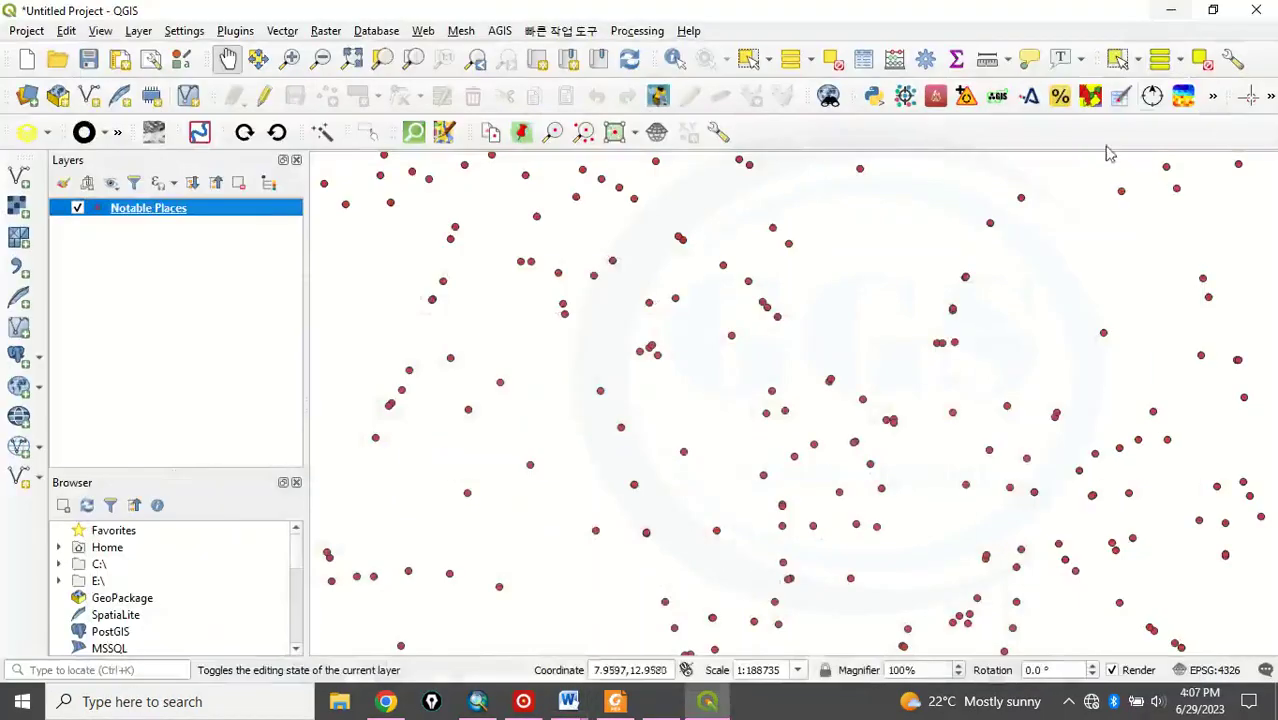
# Step: Open the Notable Places attribute table and start a new 'y' field in the Field Calculator
pyautogui.rightClick(145, 213)
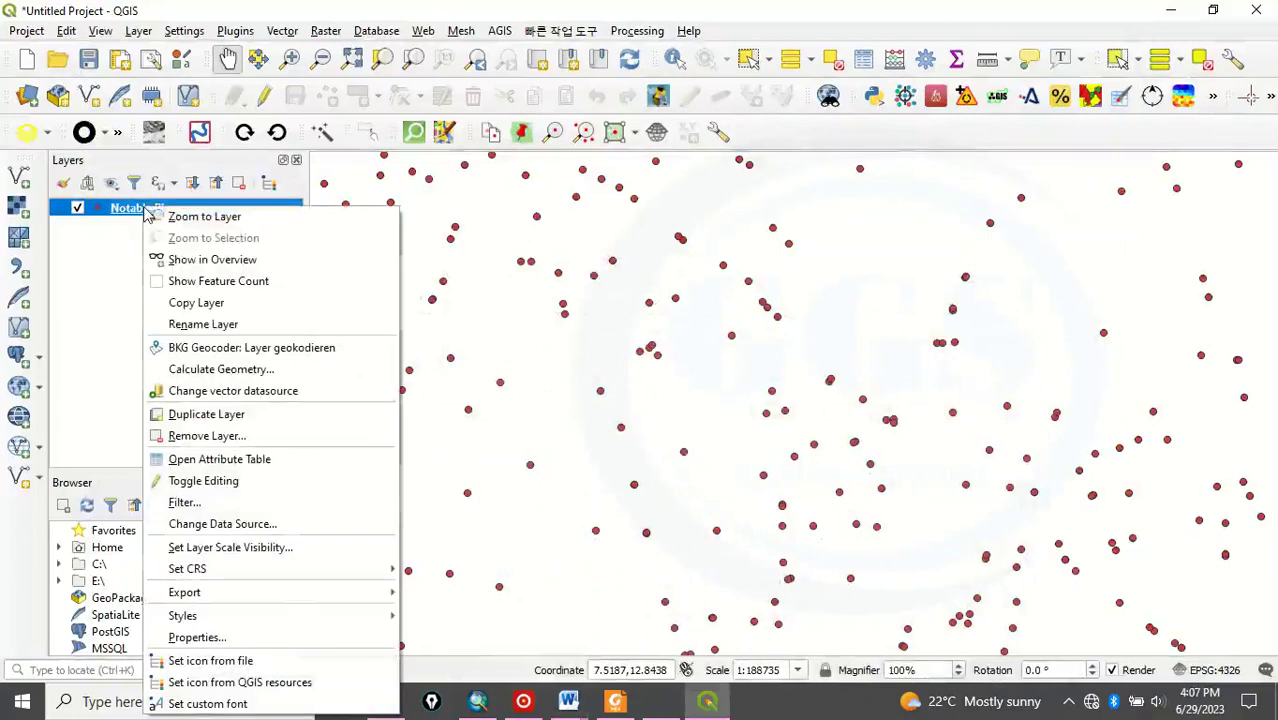
pyautogui.click(201, 462)
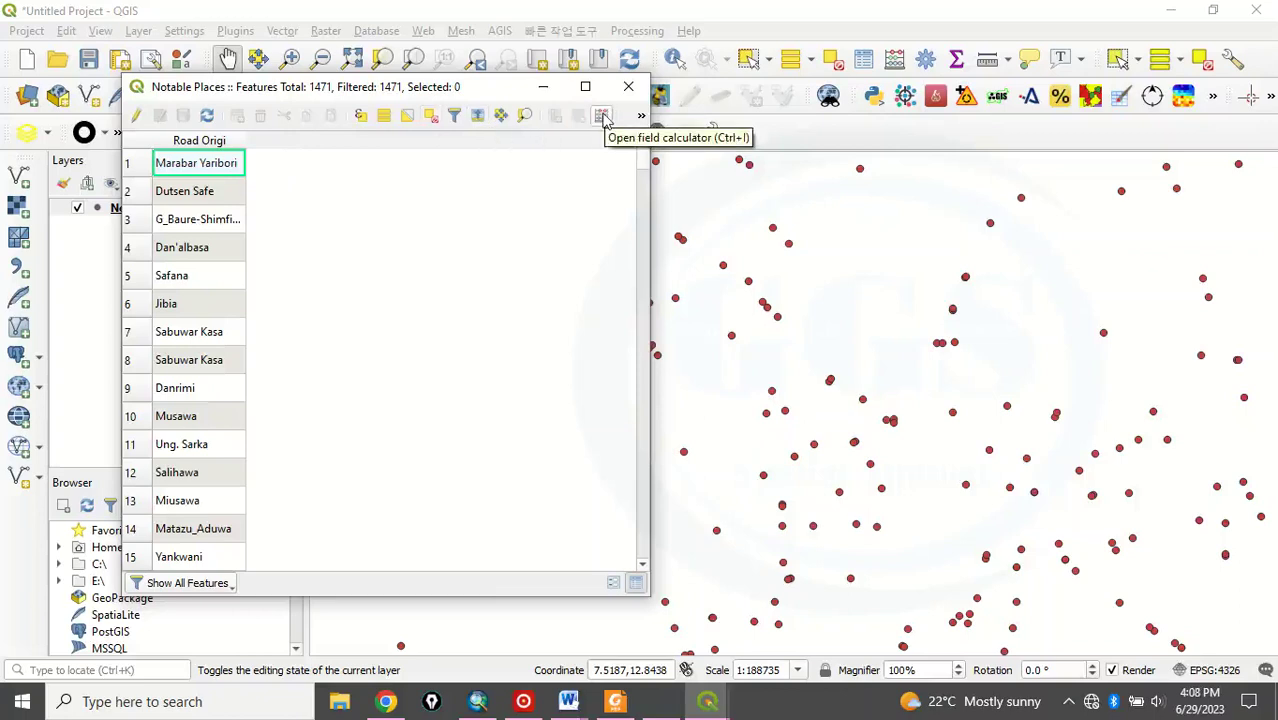
pyautogui.click(601, 118)
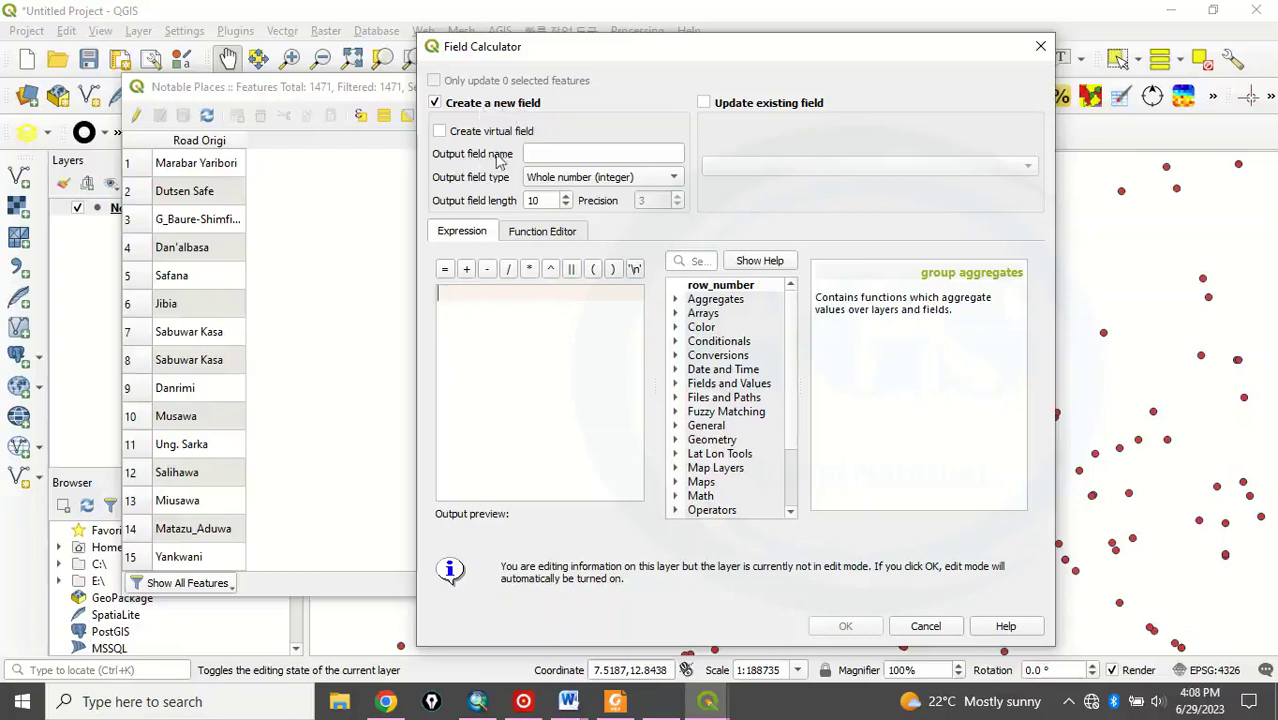
pyautogui.click(545, 154)
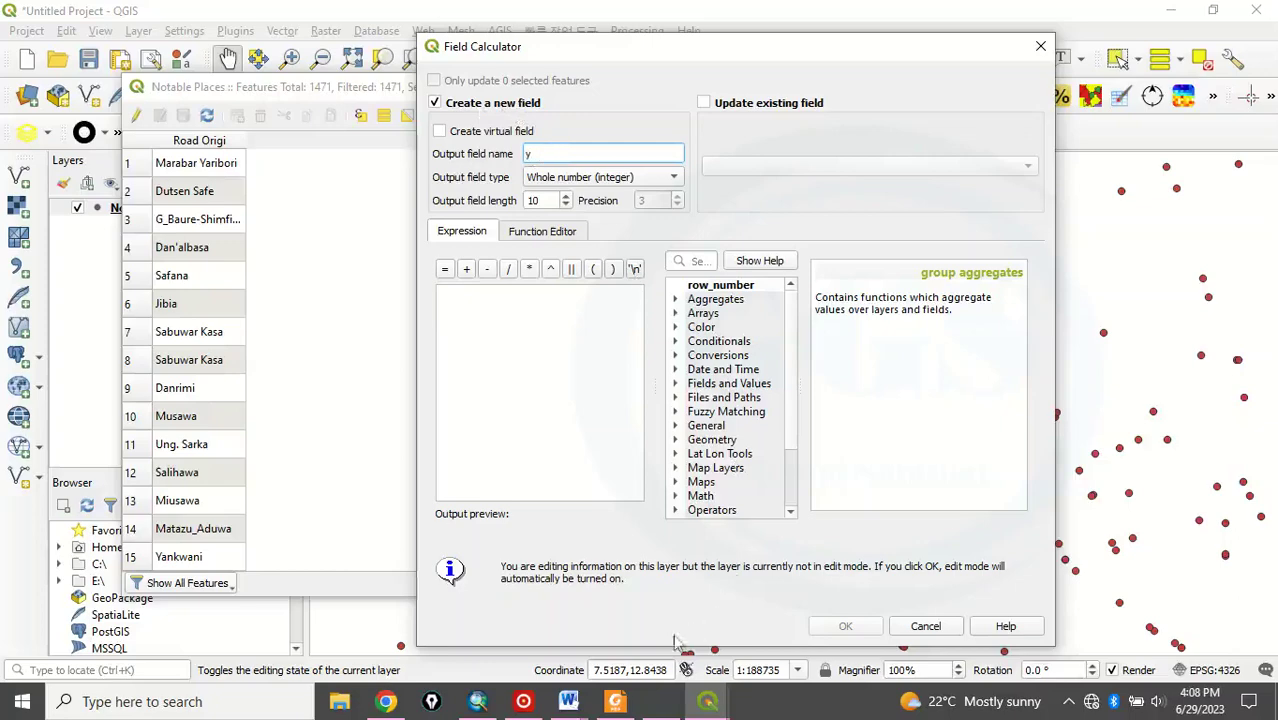
pyautogui.moveTo(566, 705)
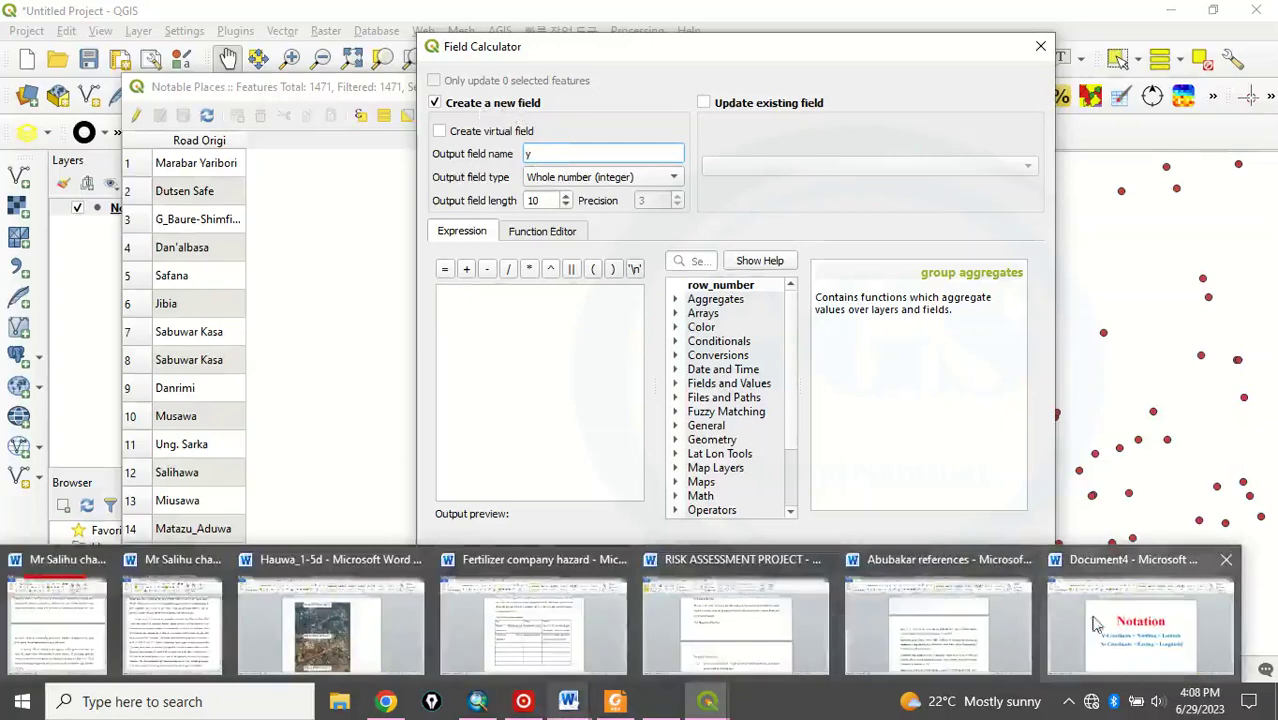
pyautogui.click(1146, 612)
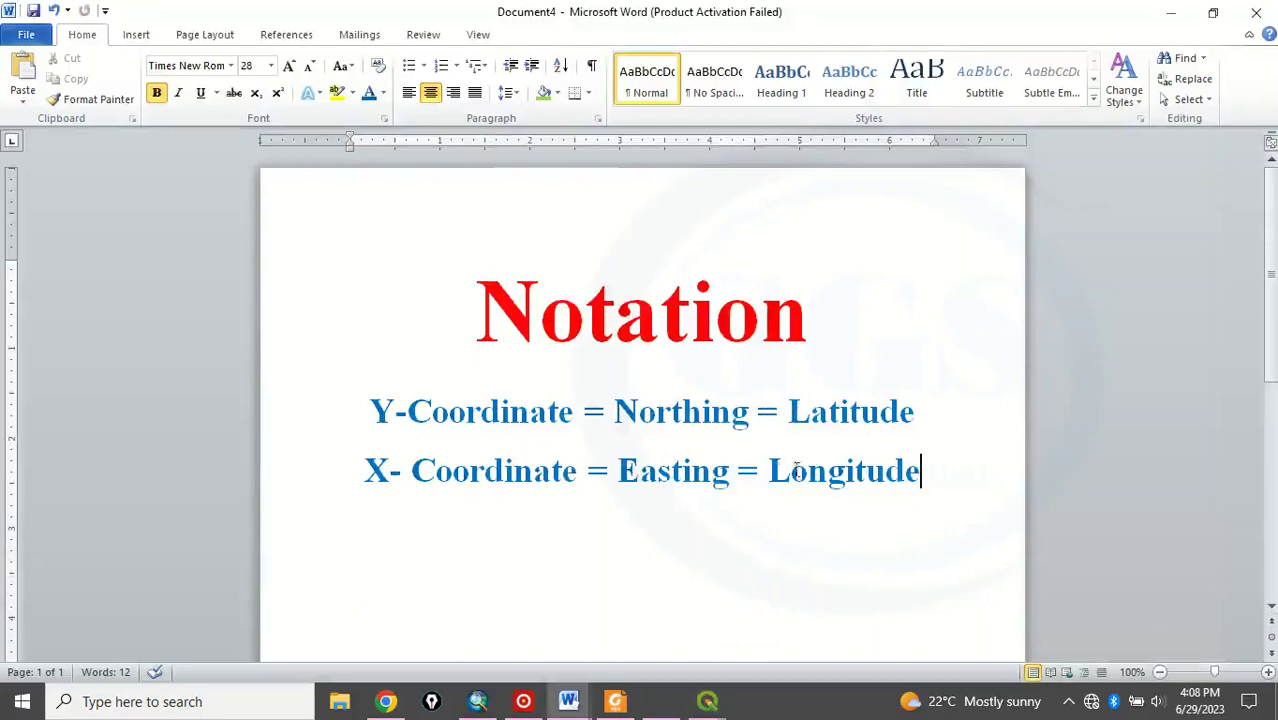
pyautogui.click(1170, 12)
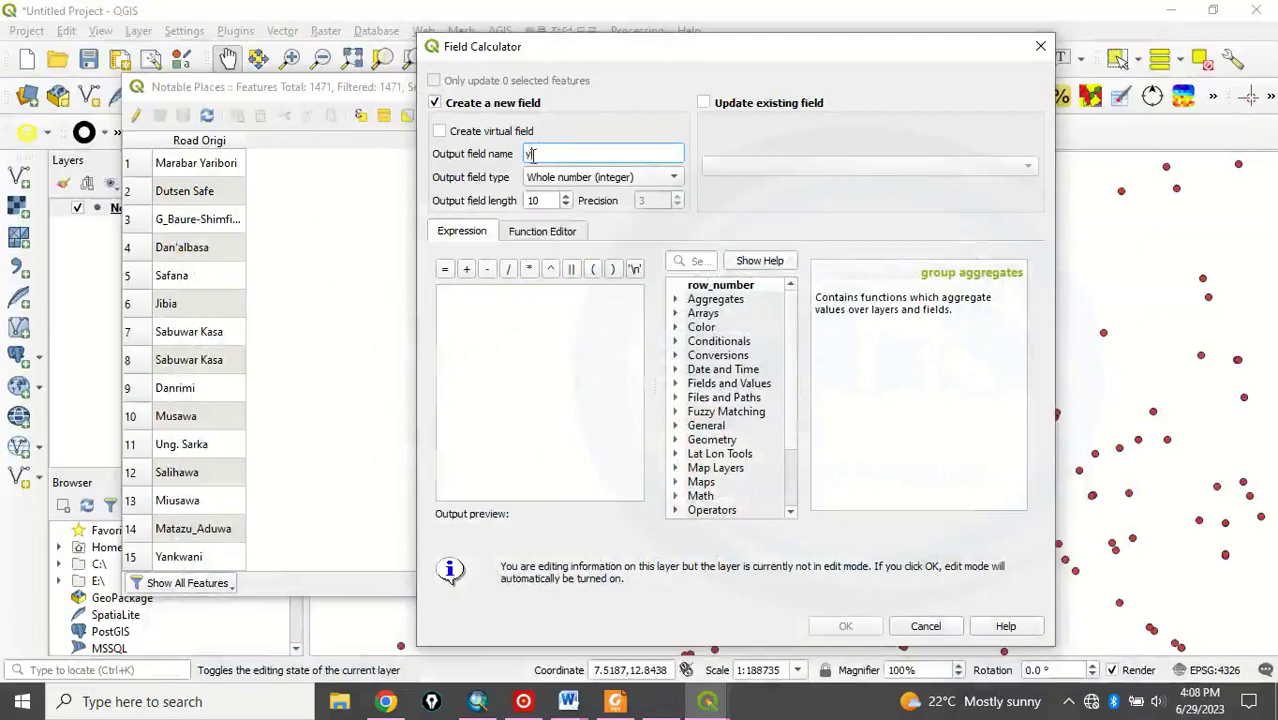
# Step: Make the y field Decimal number (real), precision 7, with expression $y, and create it
pyautogui.click(596, 181)
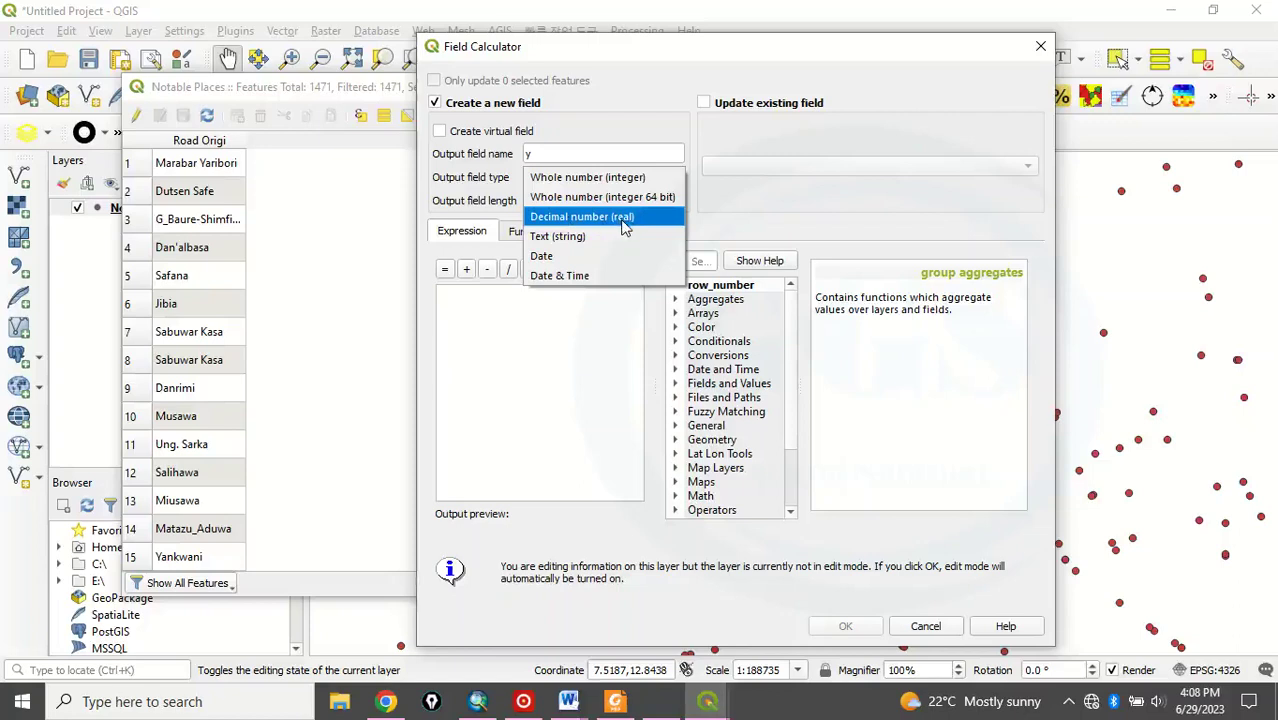
pyautogui.click(563, 222)
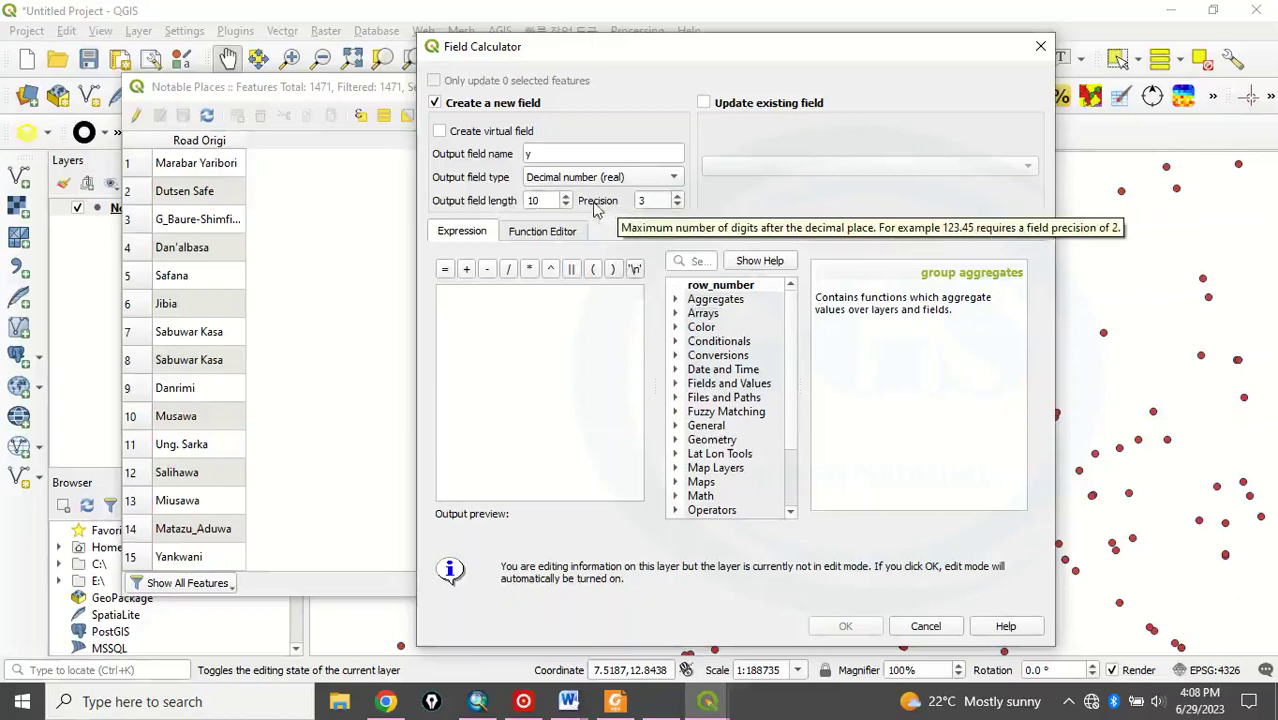
pyautogui.click(677, 201)
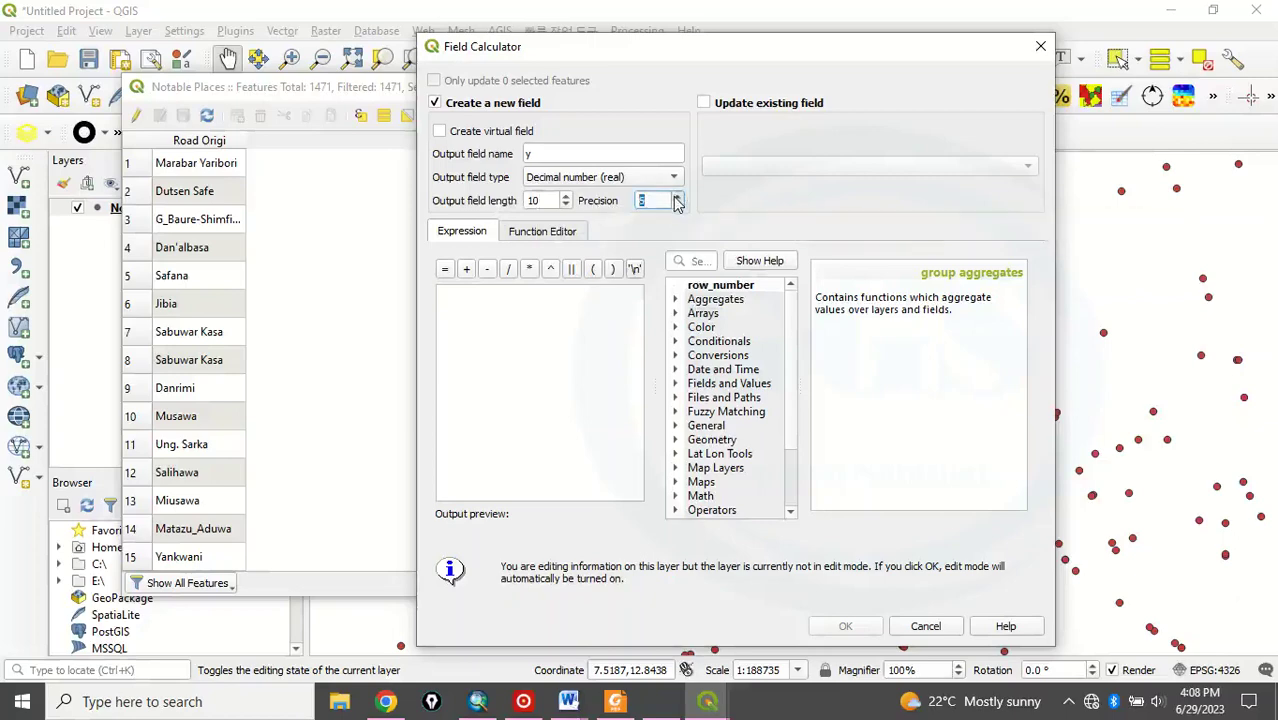
pyautogui.click(677, 197)
pyautogui.click(448, 314)
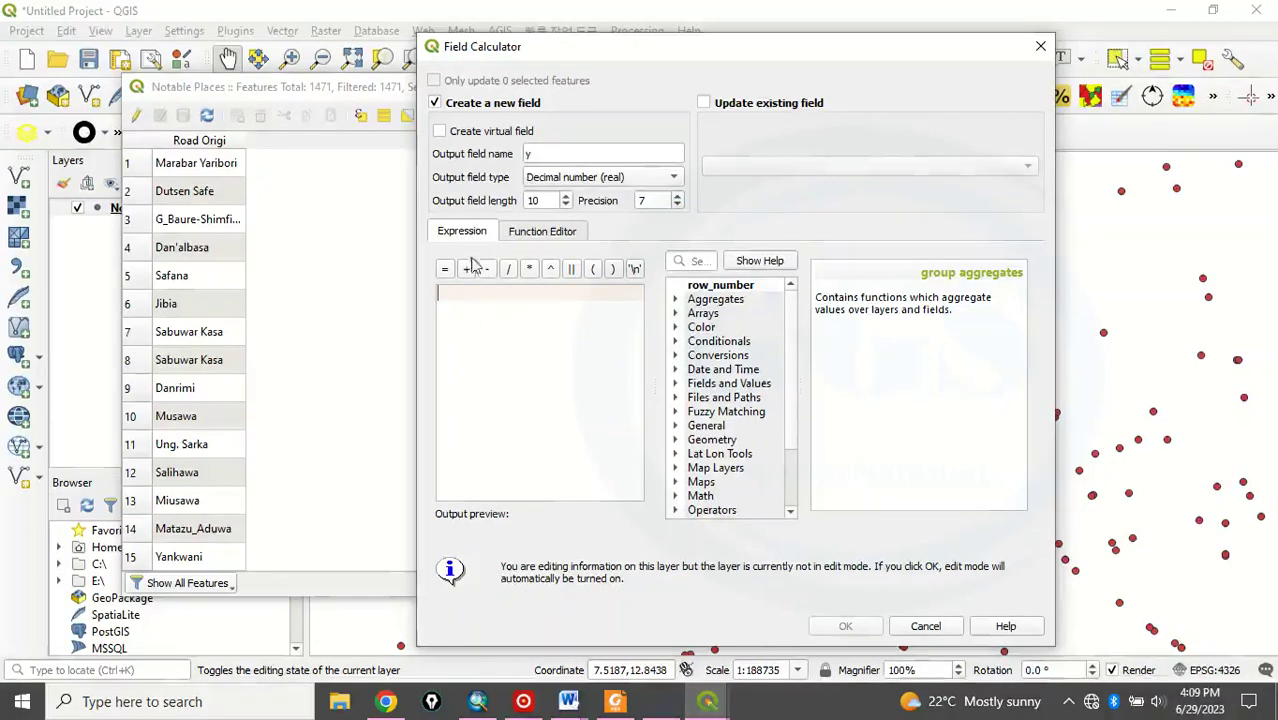
pyautogui.write('$')
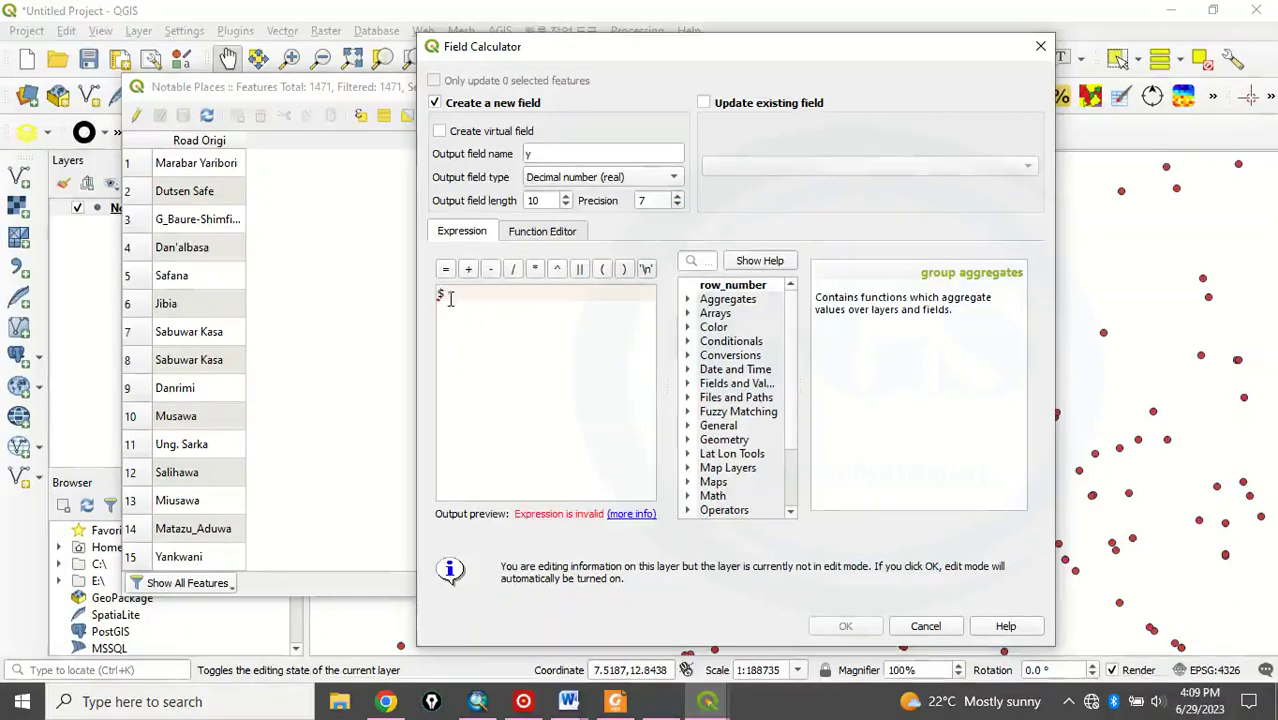
pyautogui.write('y')
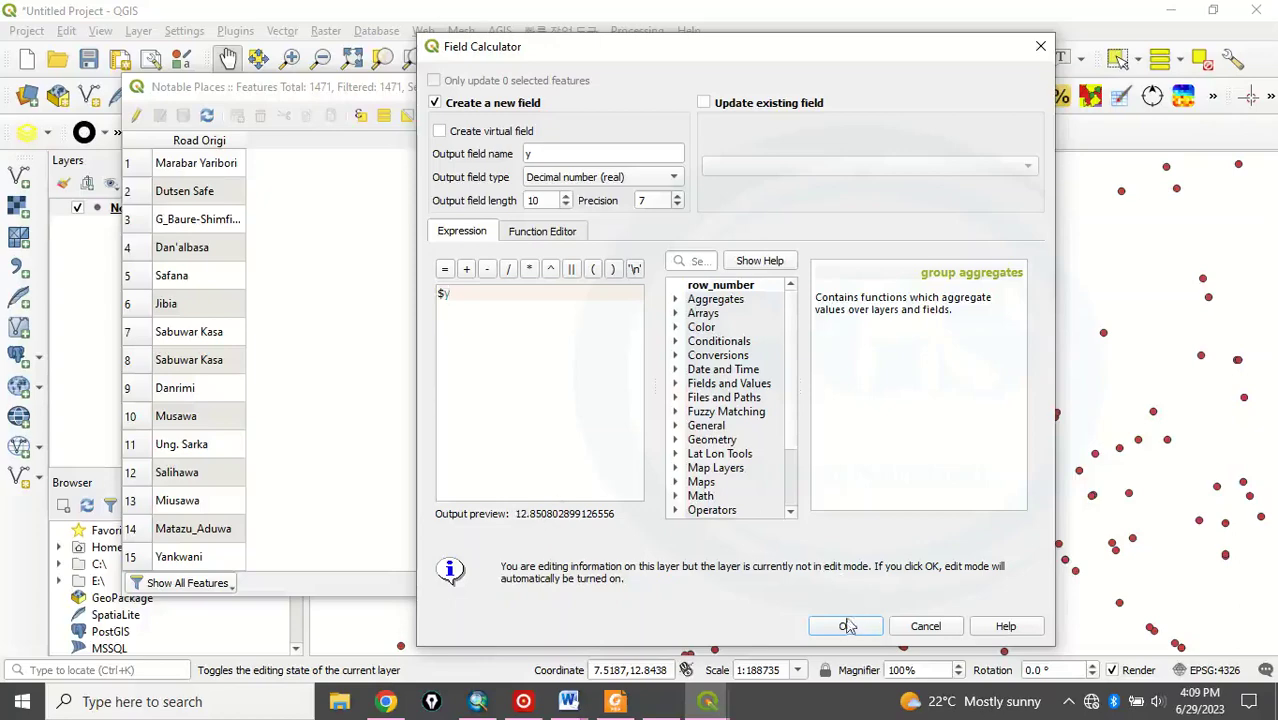
pyautogui.click(847, 626)
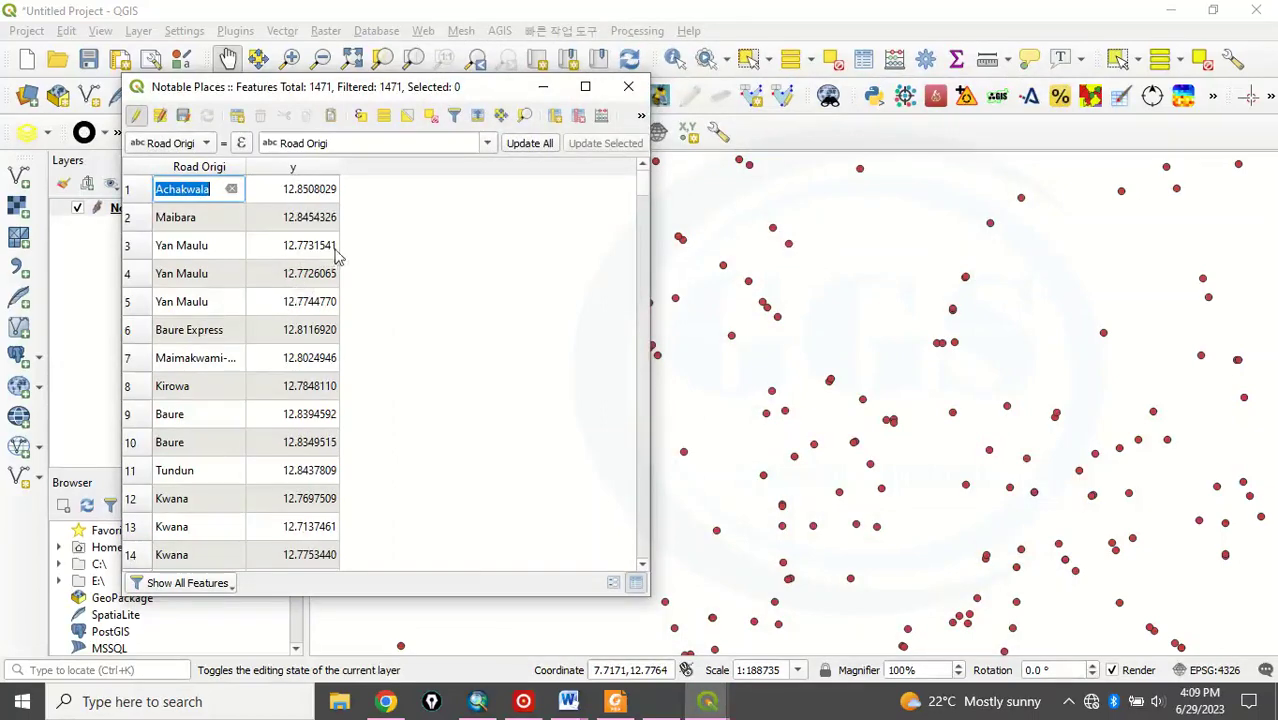
# Step: Create a Decimal number (real) field 'x' with precision 7 computed from $x
pyautogui.click(603, 119)
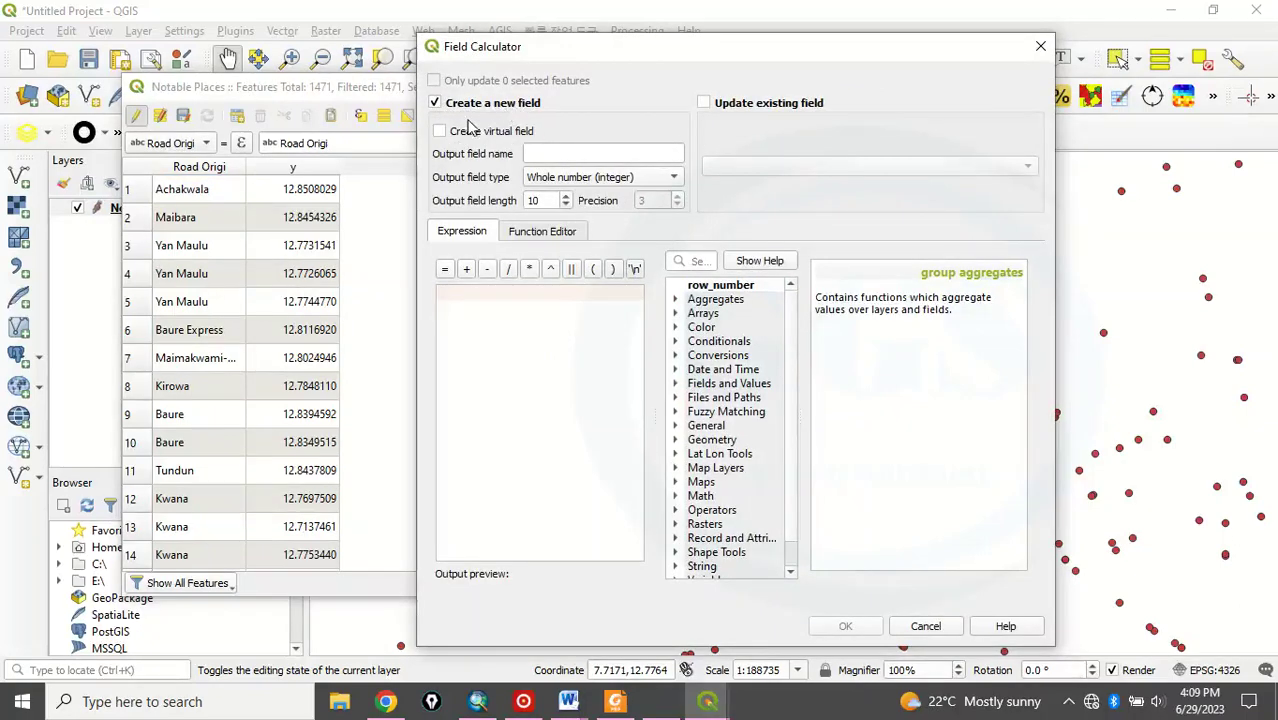
pyautogui.click(541, 153)
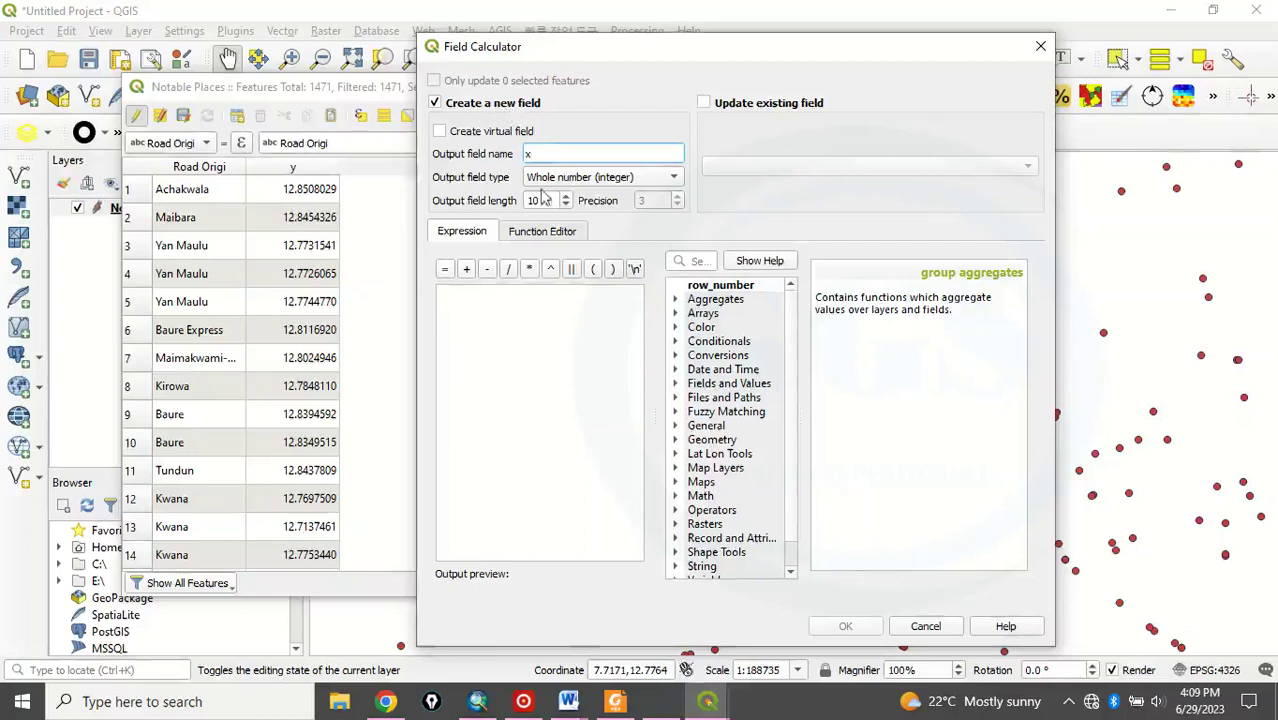
pyautogui.click(605, 182)
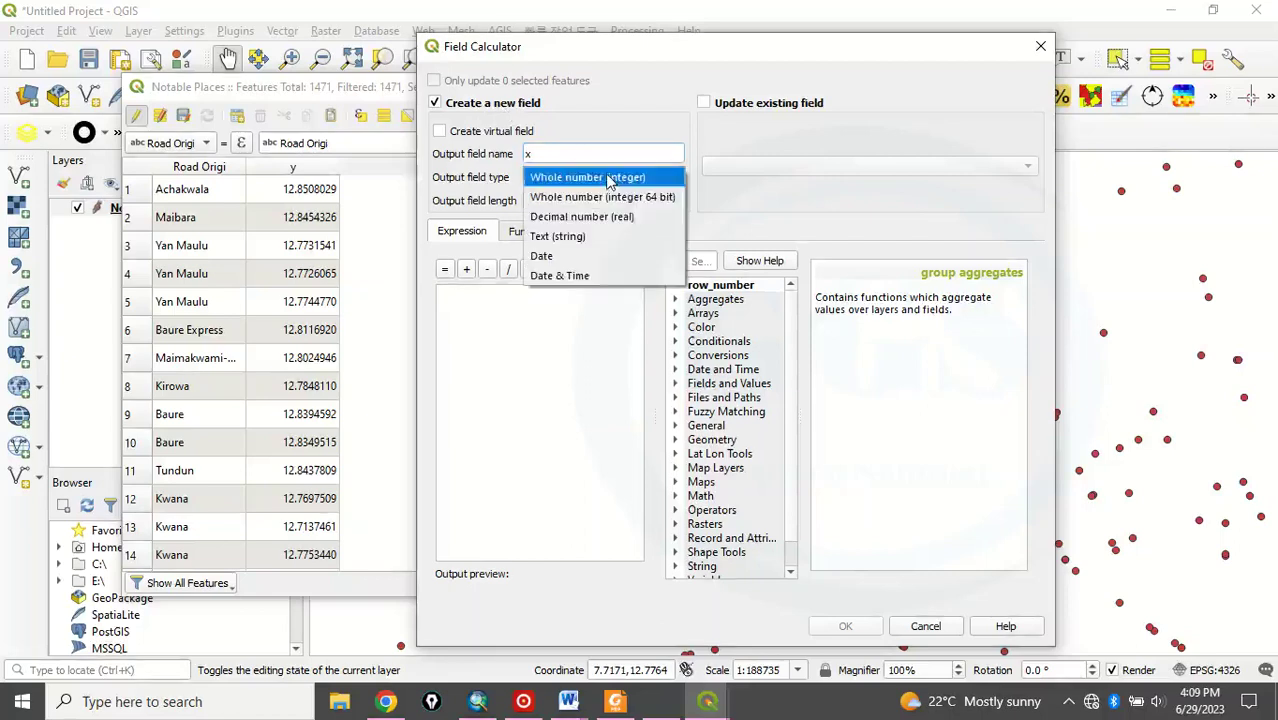
pyautogui.click(578, 217)
pyautogui.click(679, 196)
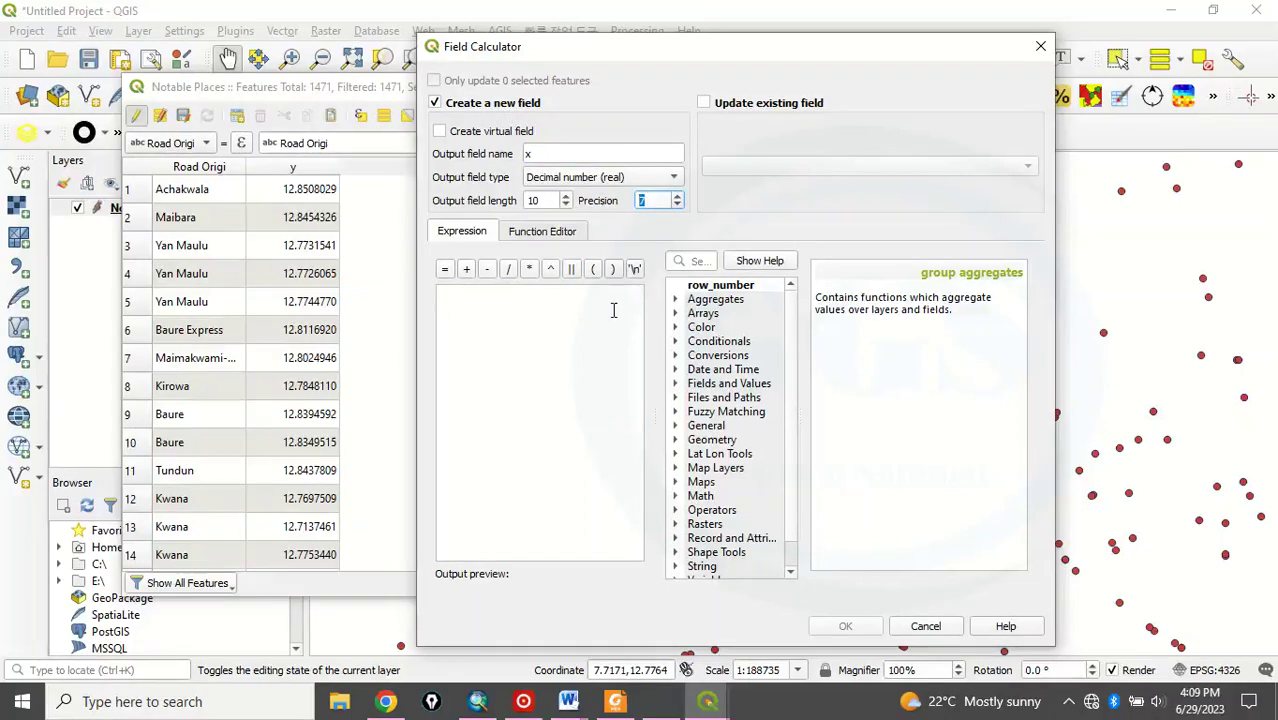
pyautogui.click(539, 323)
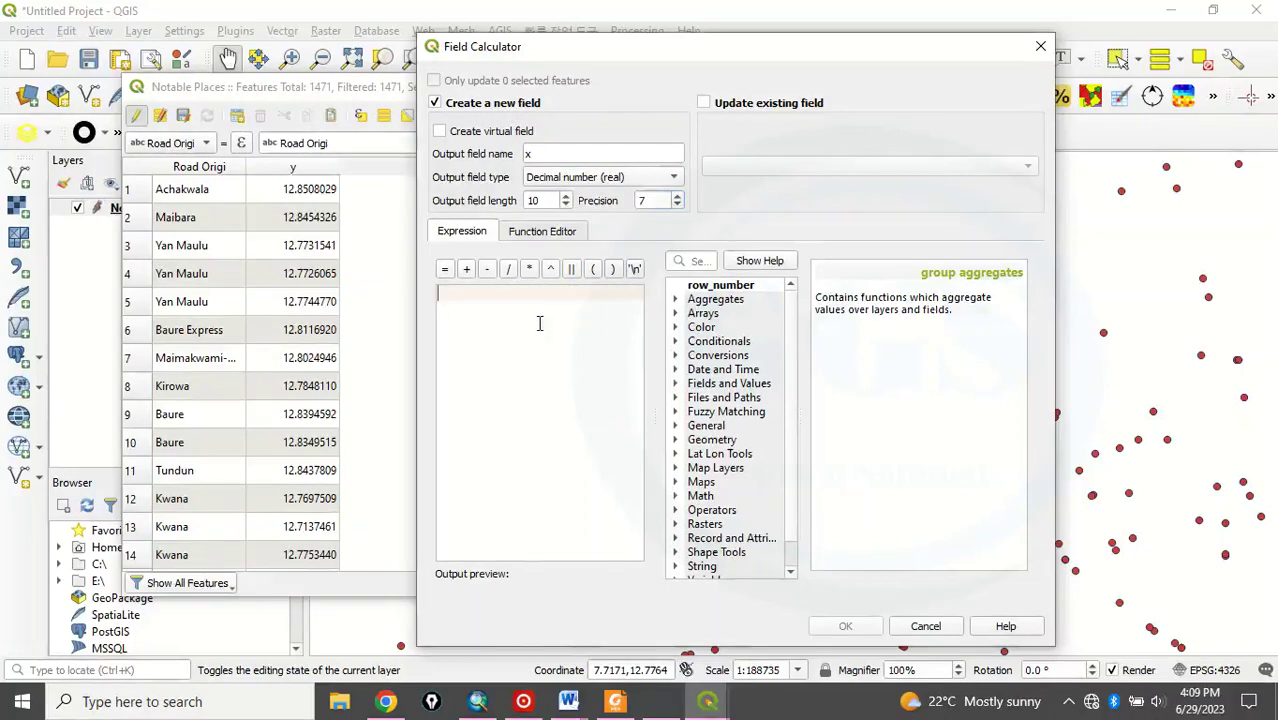
pyautogui.write('$x')
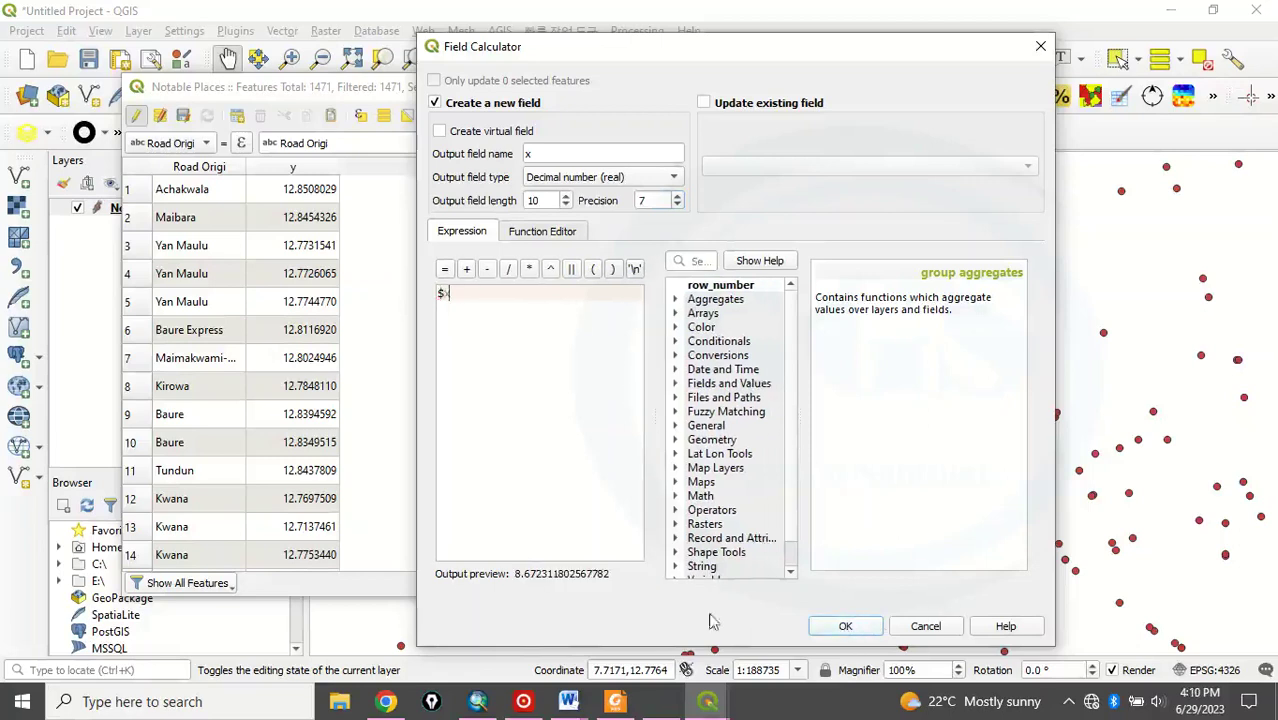
pyautogui.click(845, 625)
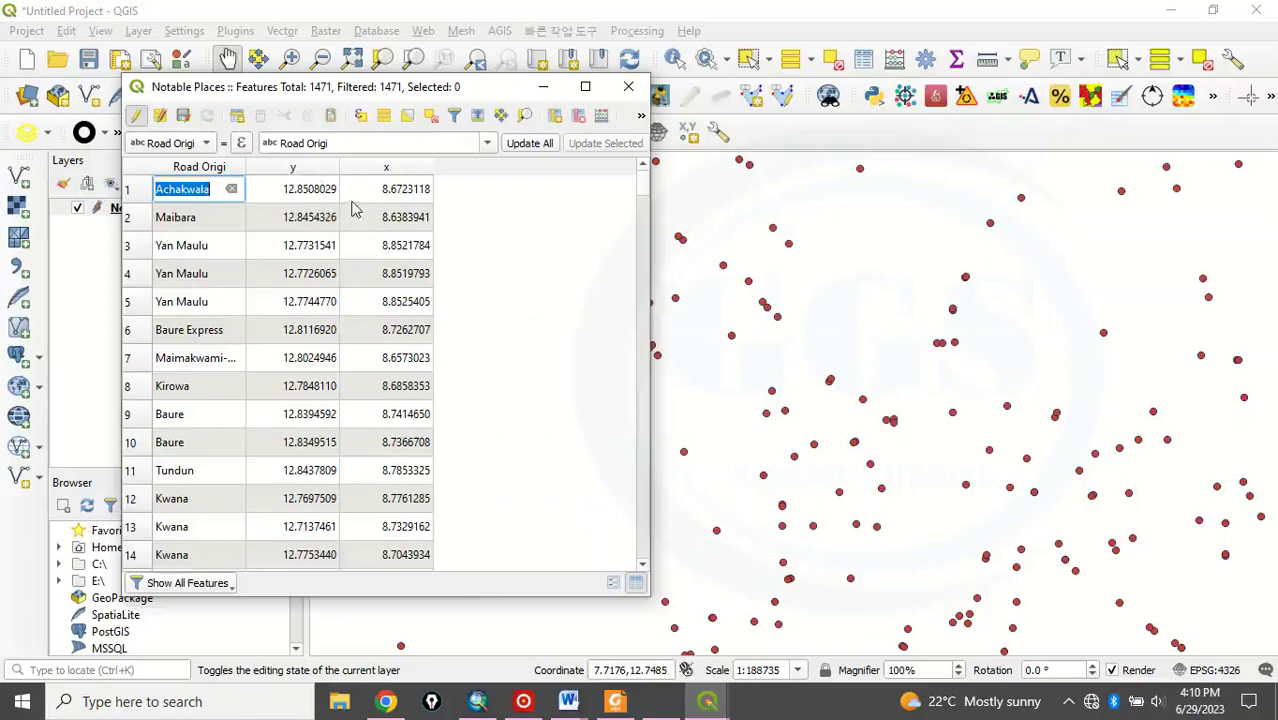
pyautogui.click(661, 701)
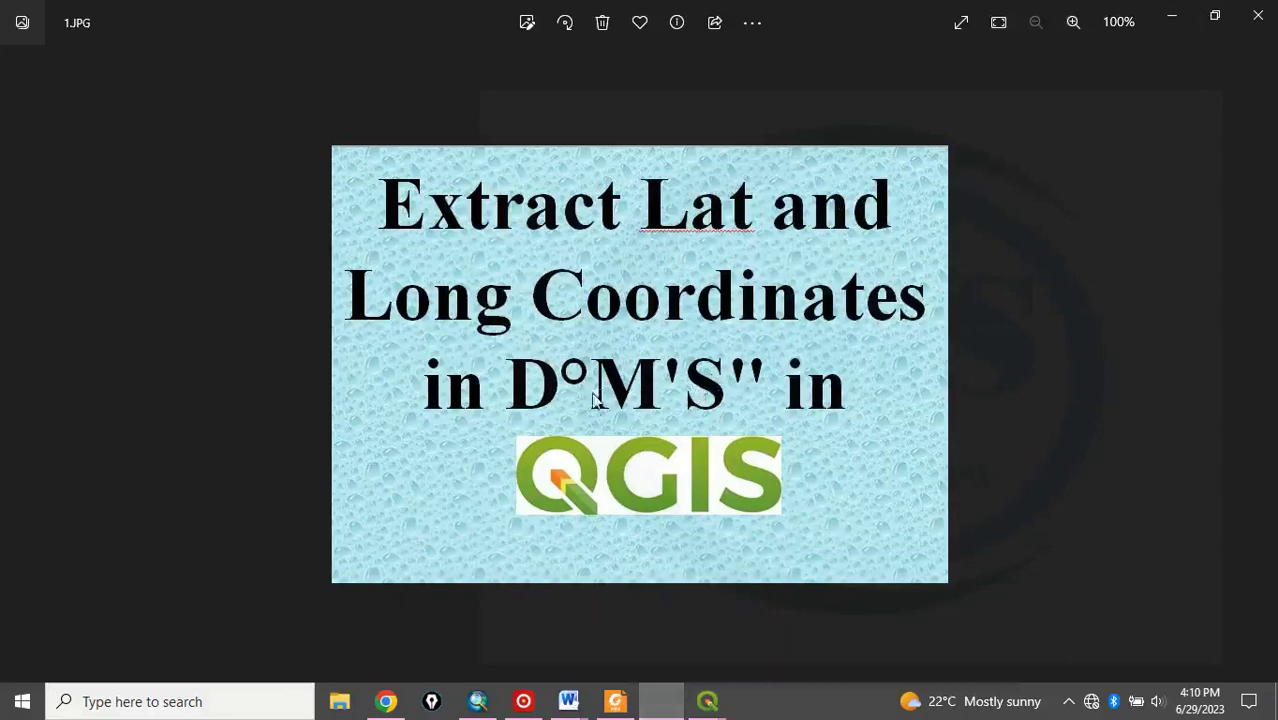
pyautogui.click(1172, 18)
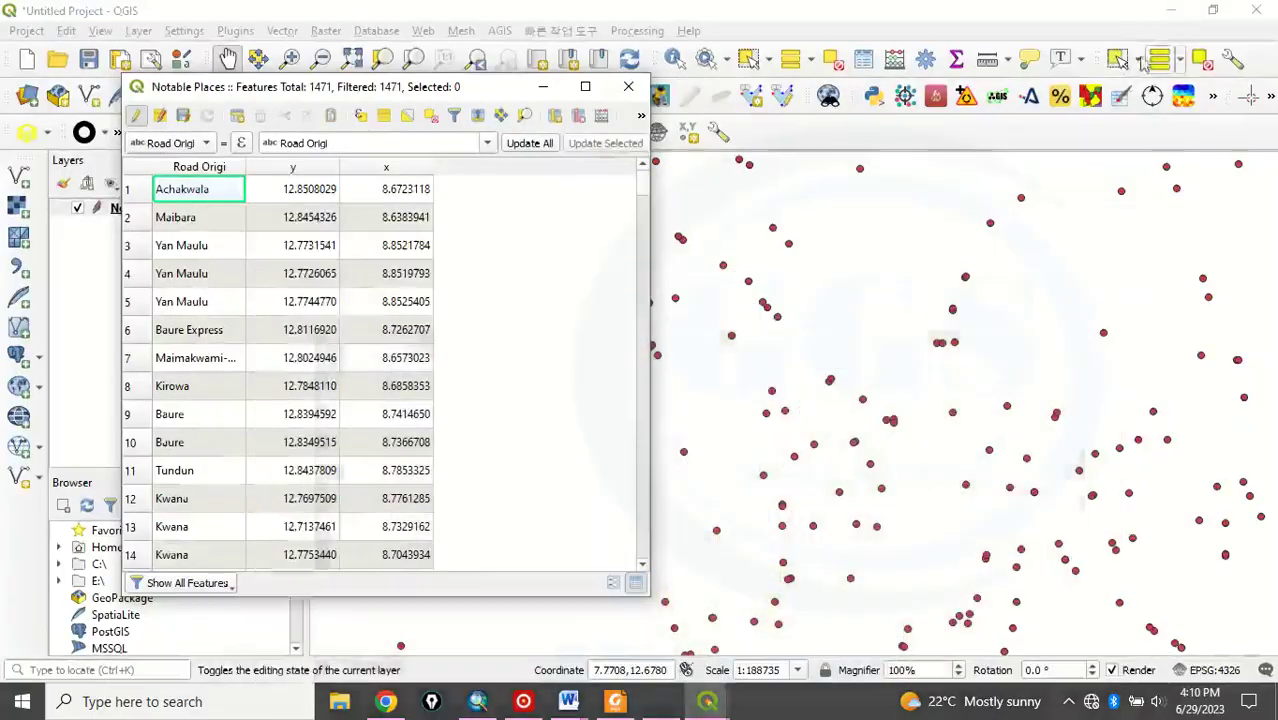
pyautogui.click(545, 88)
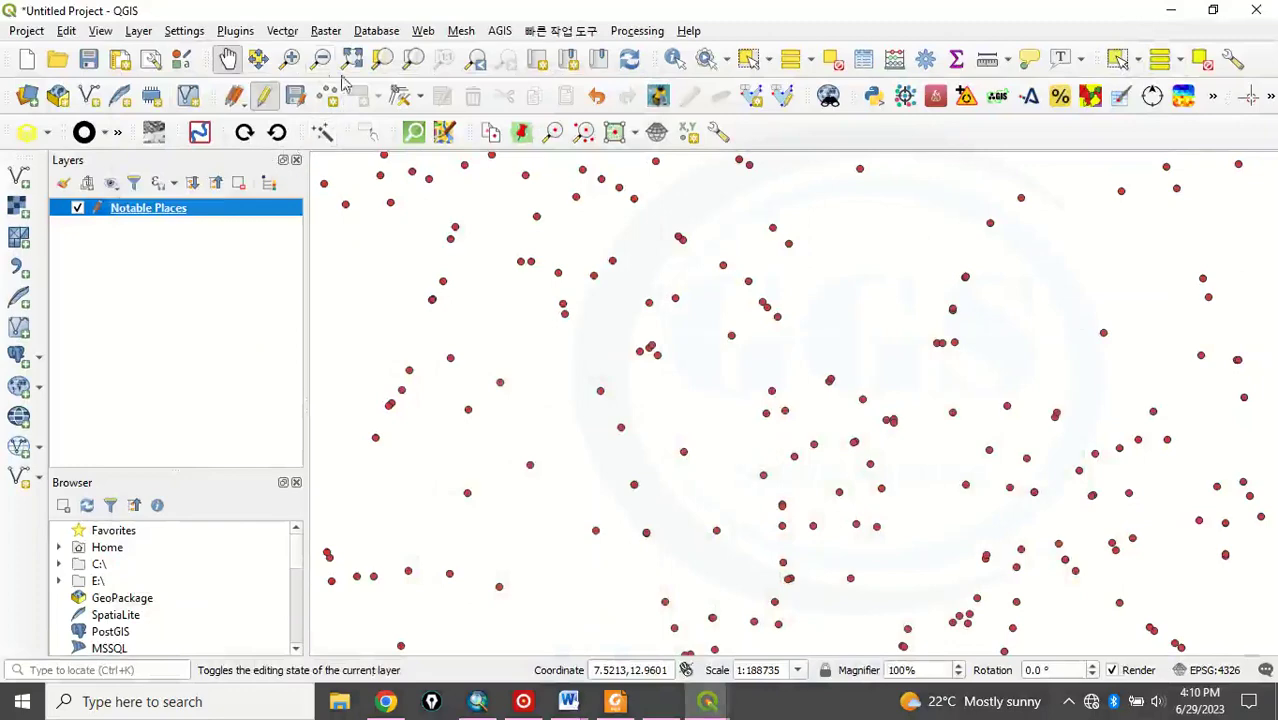
pyautogui.click(236, 32)
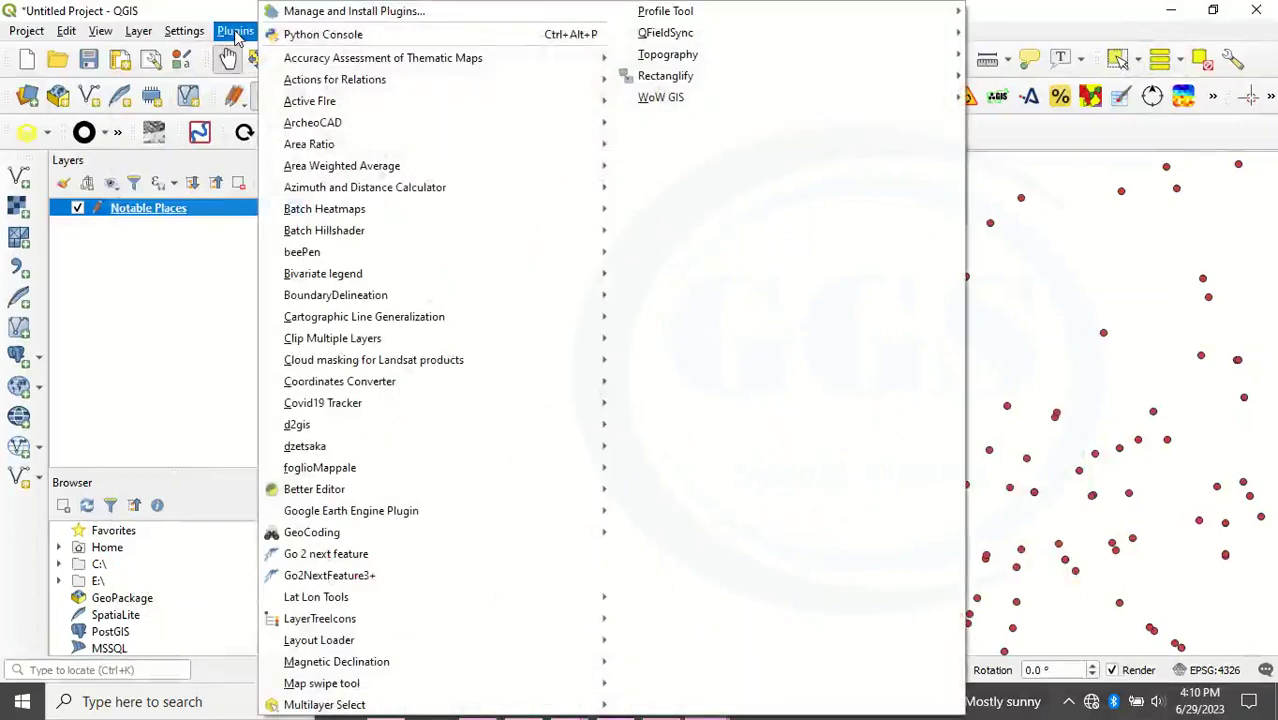
pyautogui.click(306, 12)
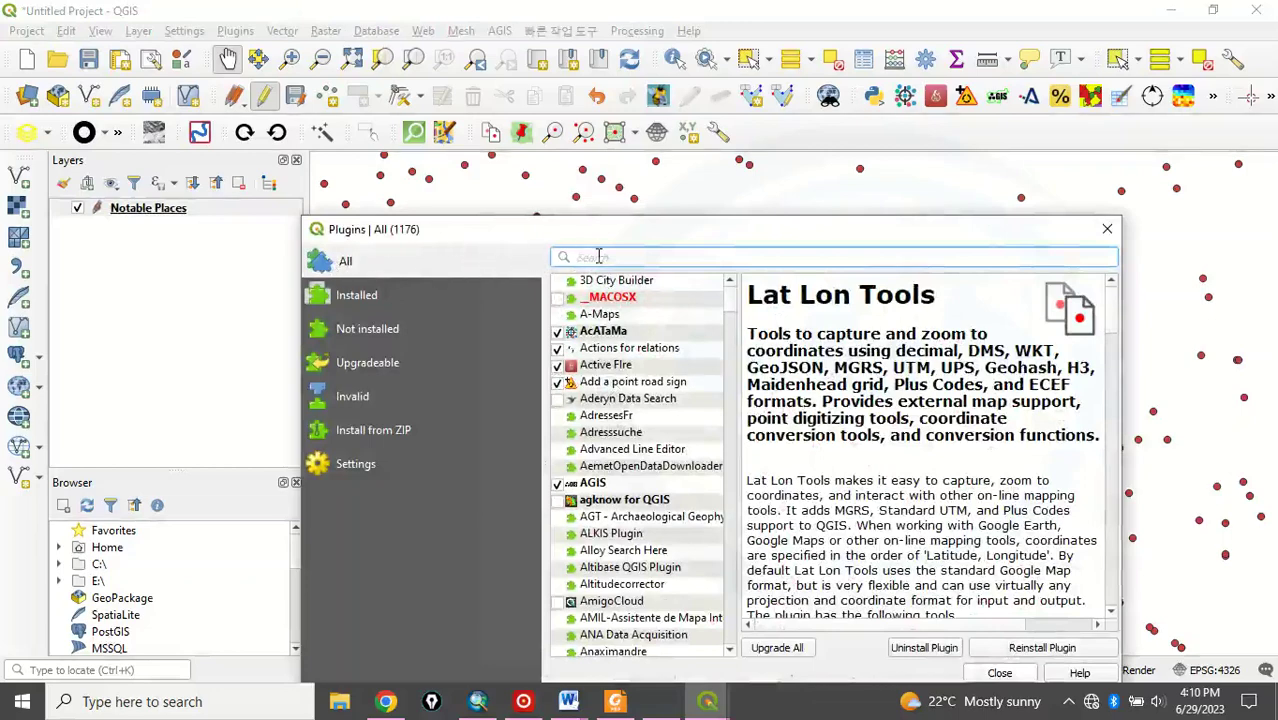
pyautogui.write('lat')
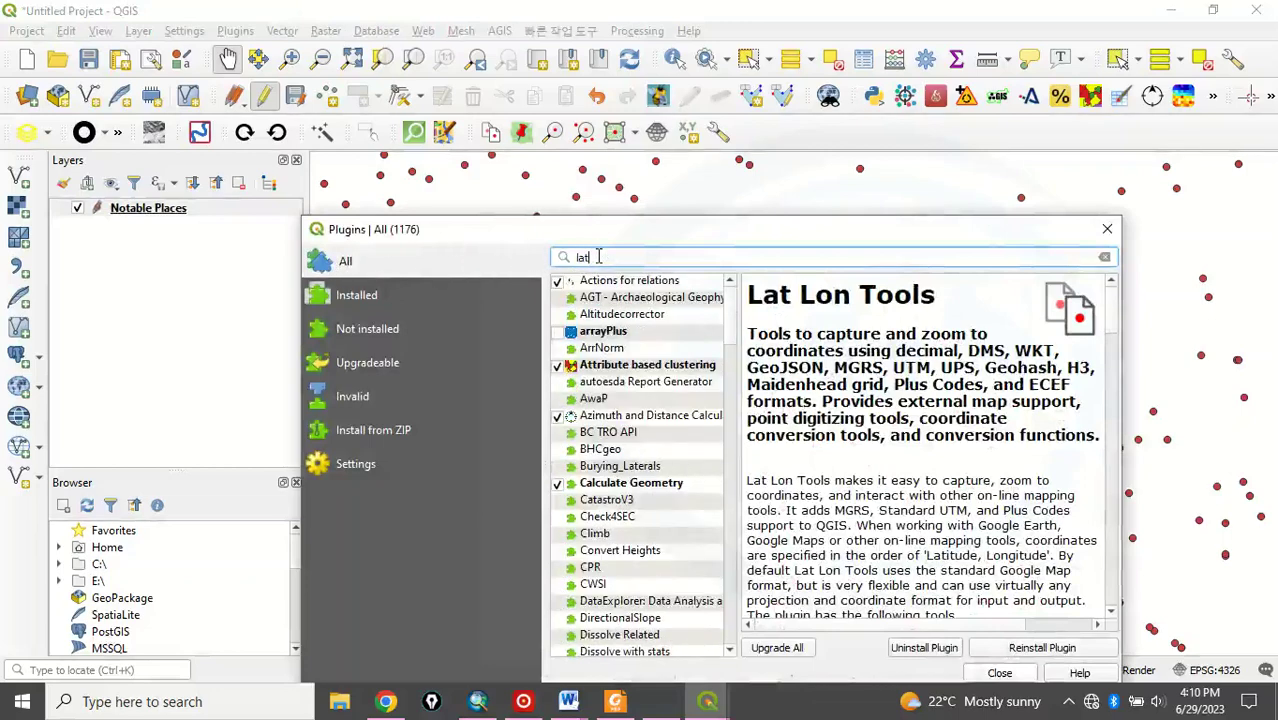
pyautogui.write(' l')
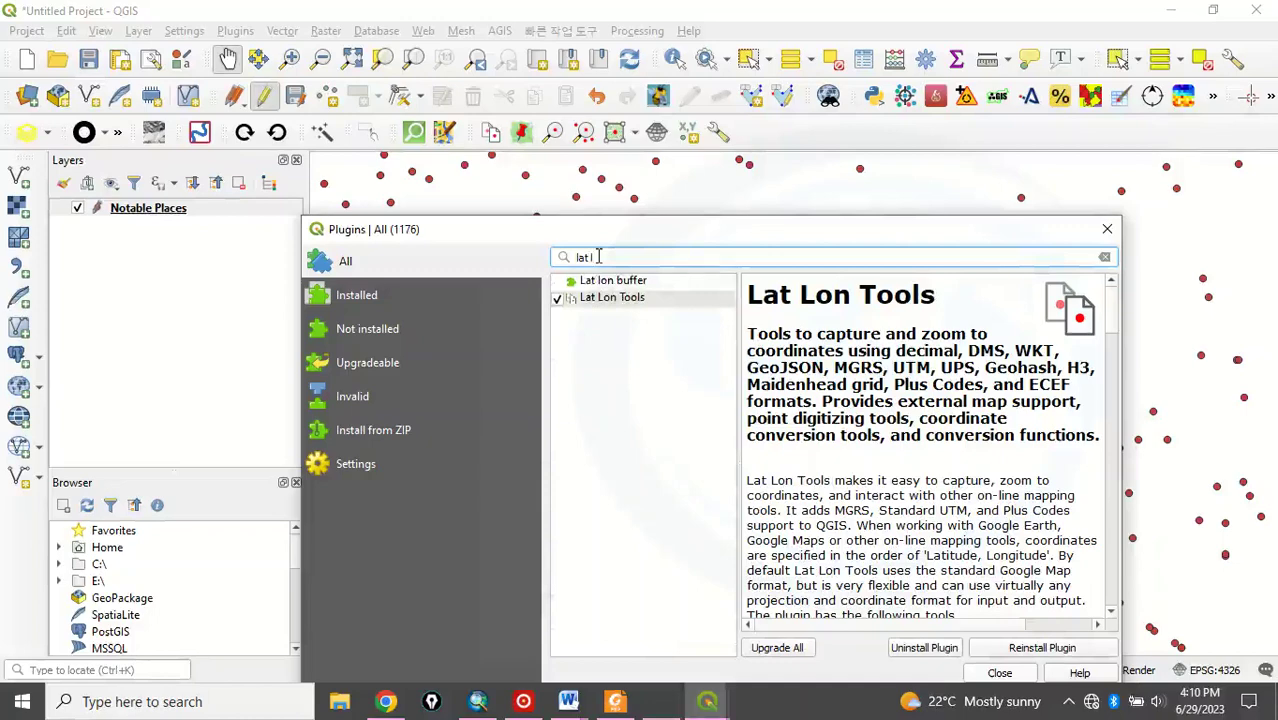
pyautogui.click(631, 303)
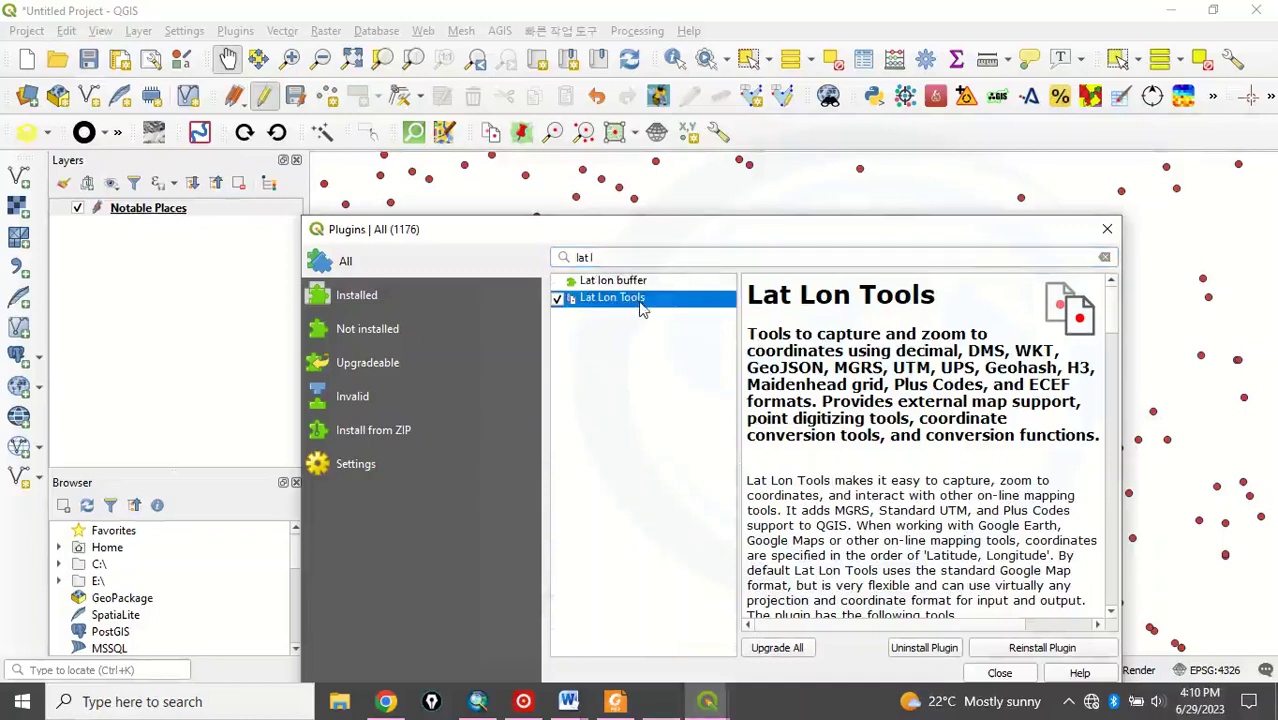
pyautogui.click(558, 299)
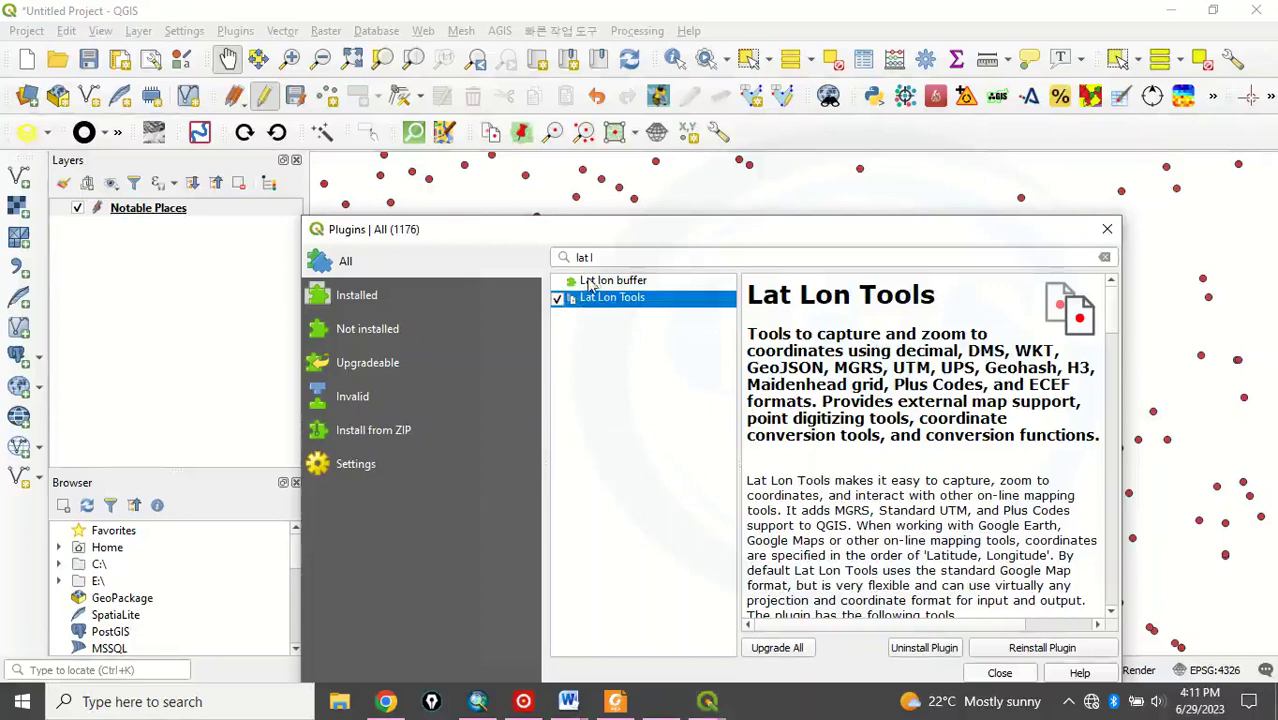
pyautogui.click(1104, 226)
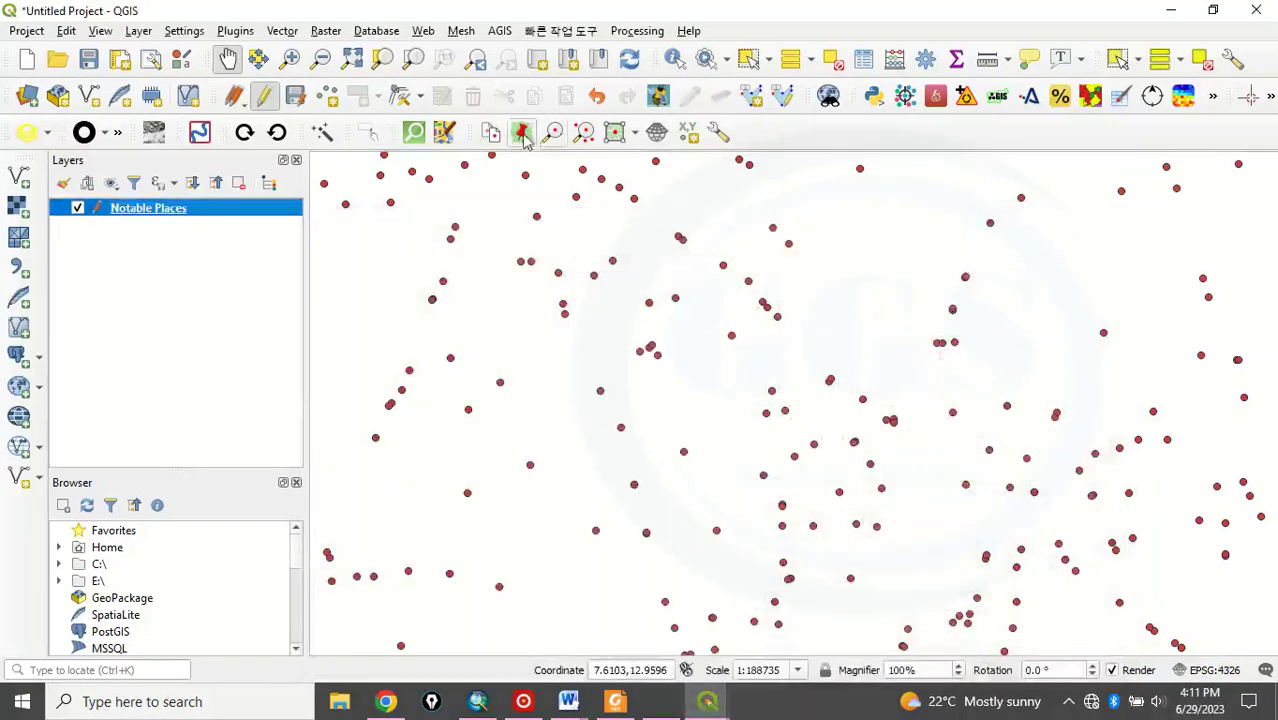
# Step: Launch Lat Lon Tools' Conversions > Point layer to fields tool
pyautogui.click(233, 32)
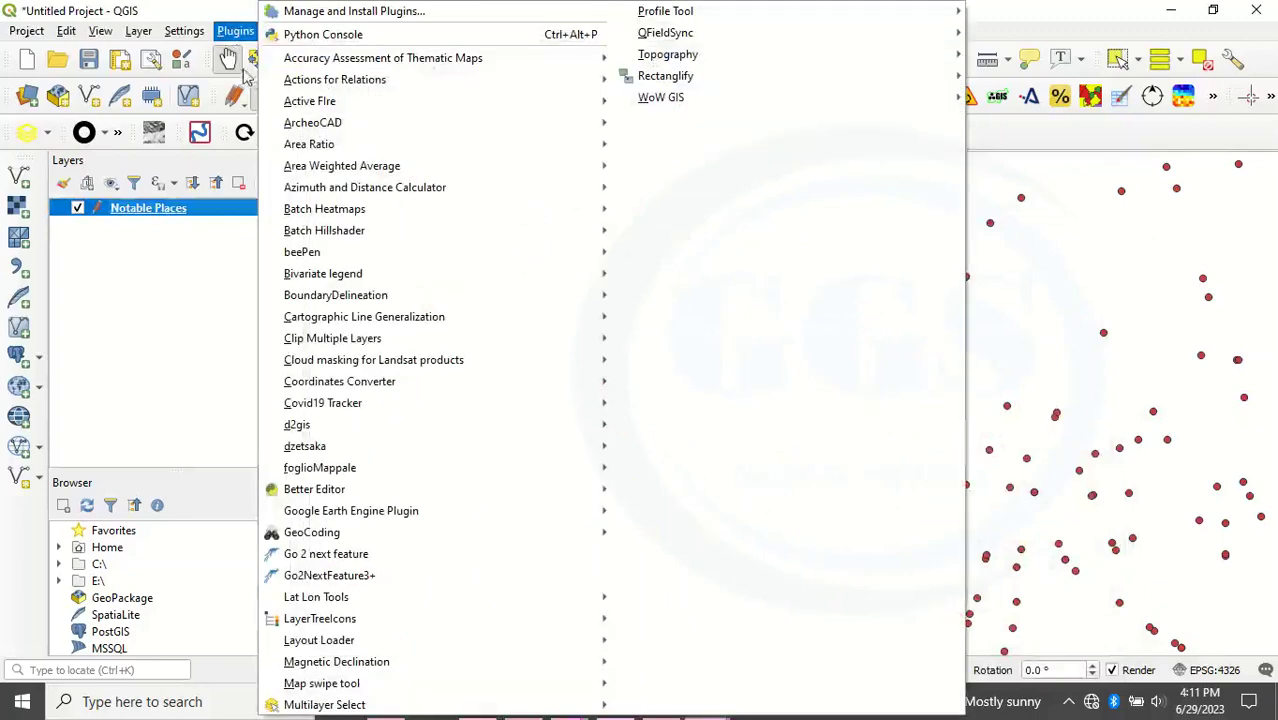
pyautogui.moveTo(330, 598)
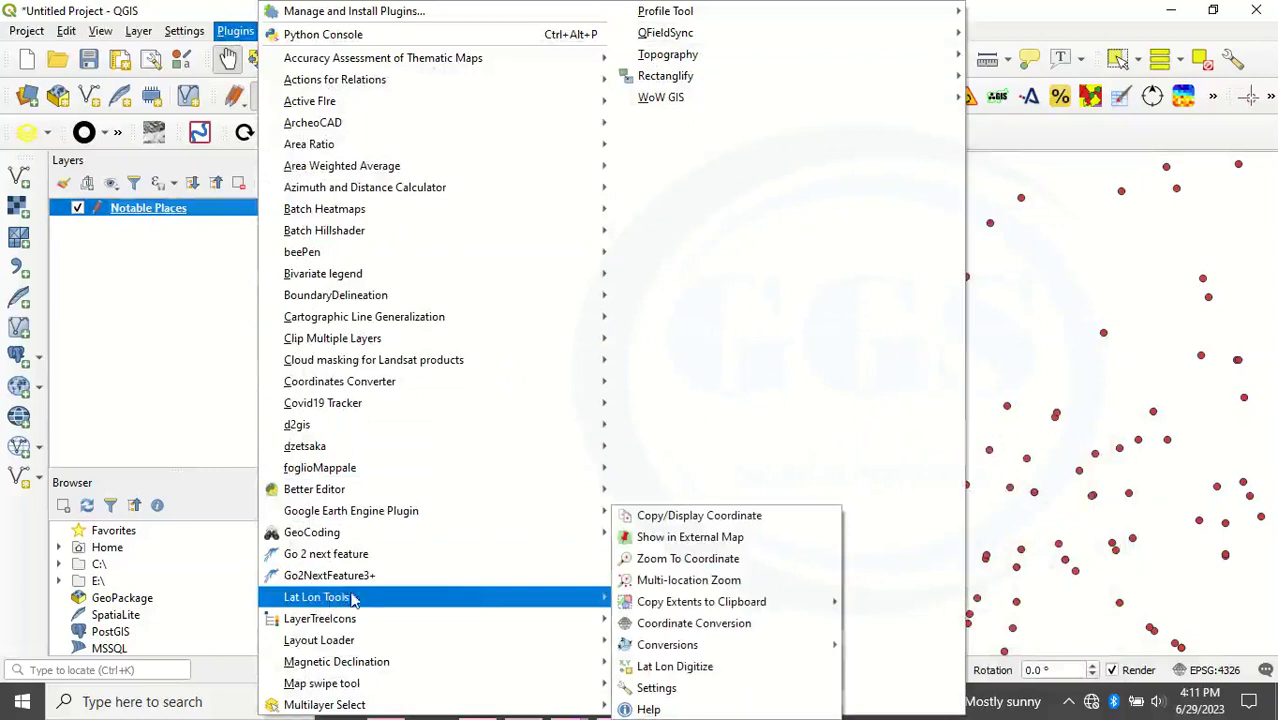
pyautogui.moveTo(680, 648)
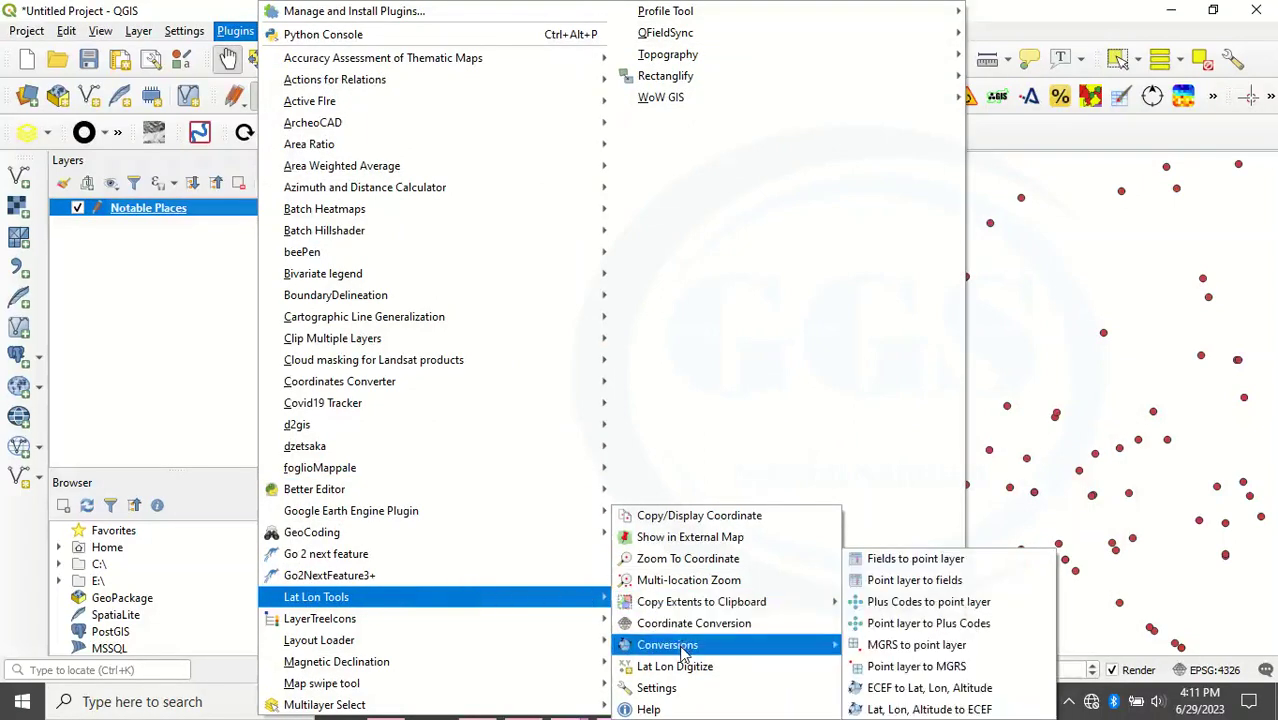
pyautogui.click(901, 585)
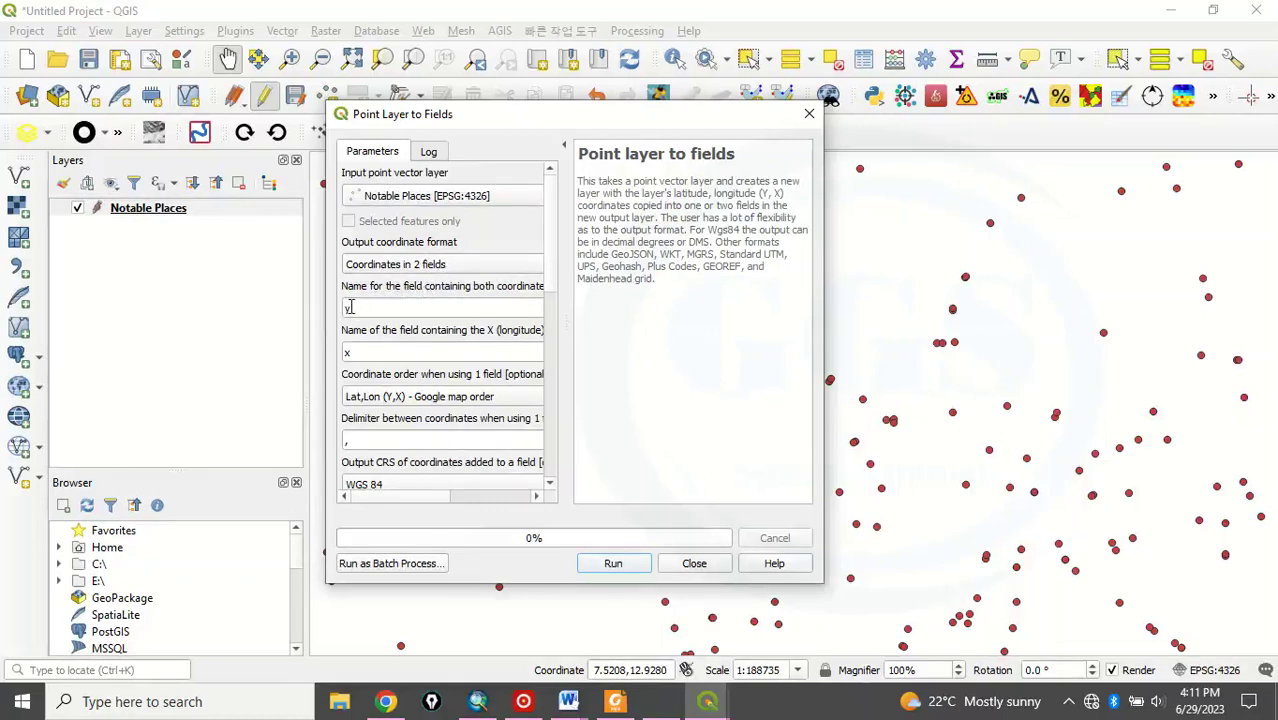
# Step: Rename the output Y and X fields to Lat and Long
pyautogui.doubleClick(350, 308)
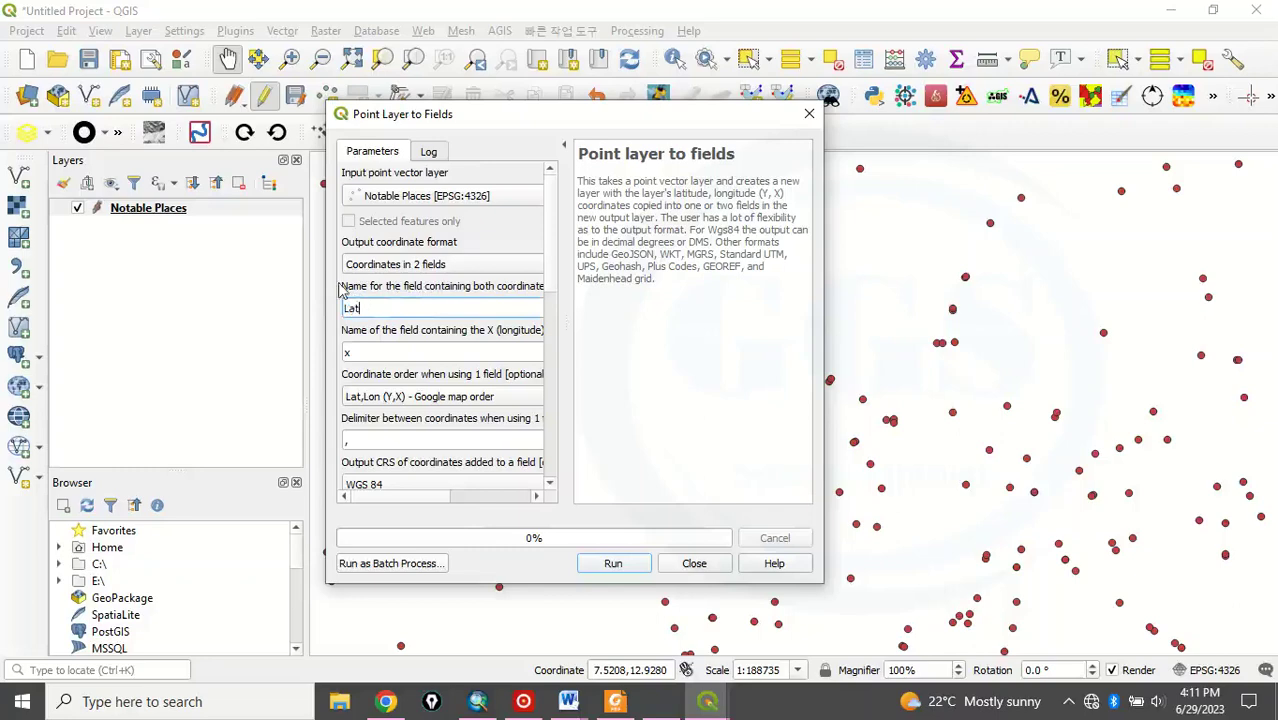
pyautogui.doubleClick(347, 353)
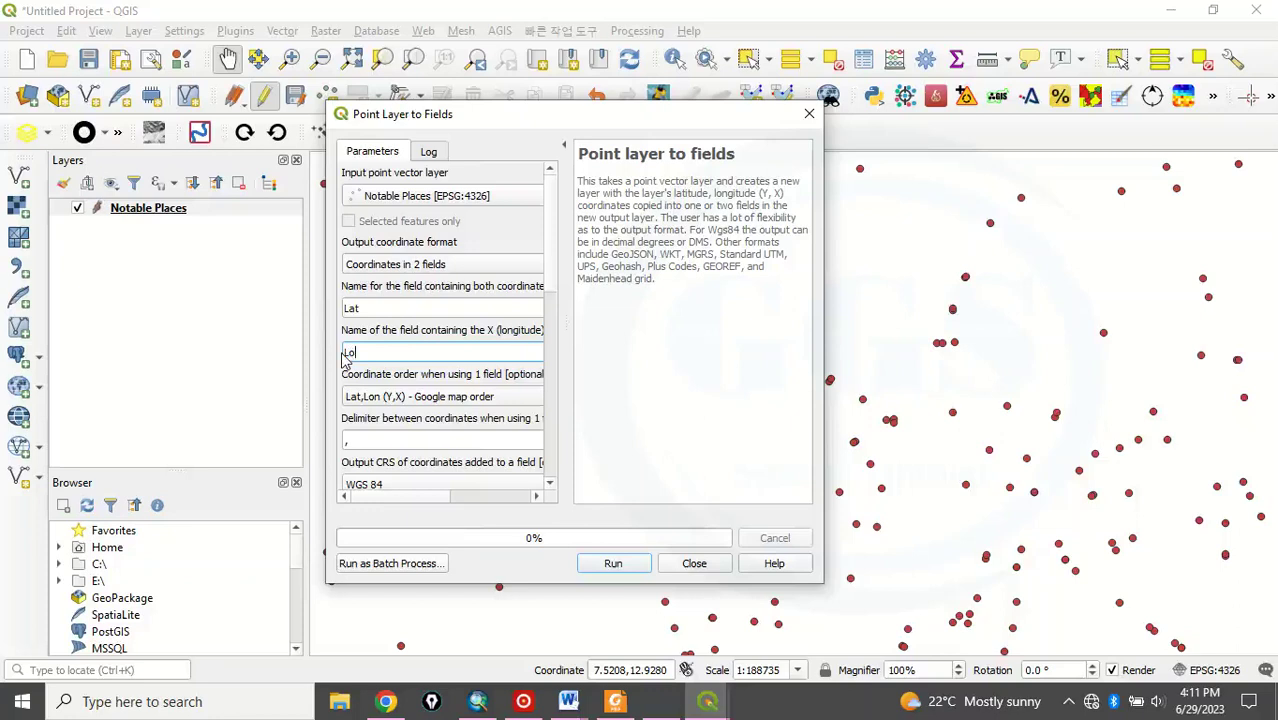
pyautogui.write('Long')
# Step: Choose D°M'S" format with spaces between D° M' S" and run the conversion
pyautogui.moveTo(548, 284); pyautogui.dragTo(548, 374)
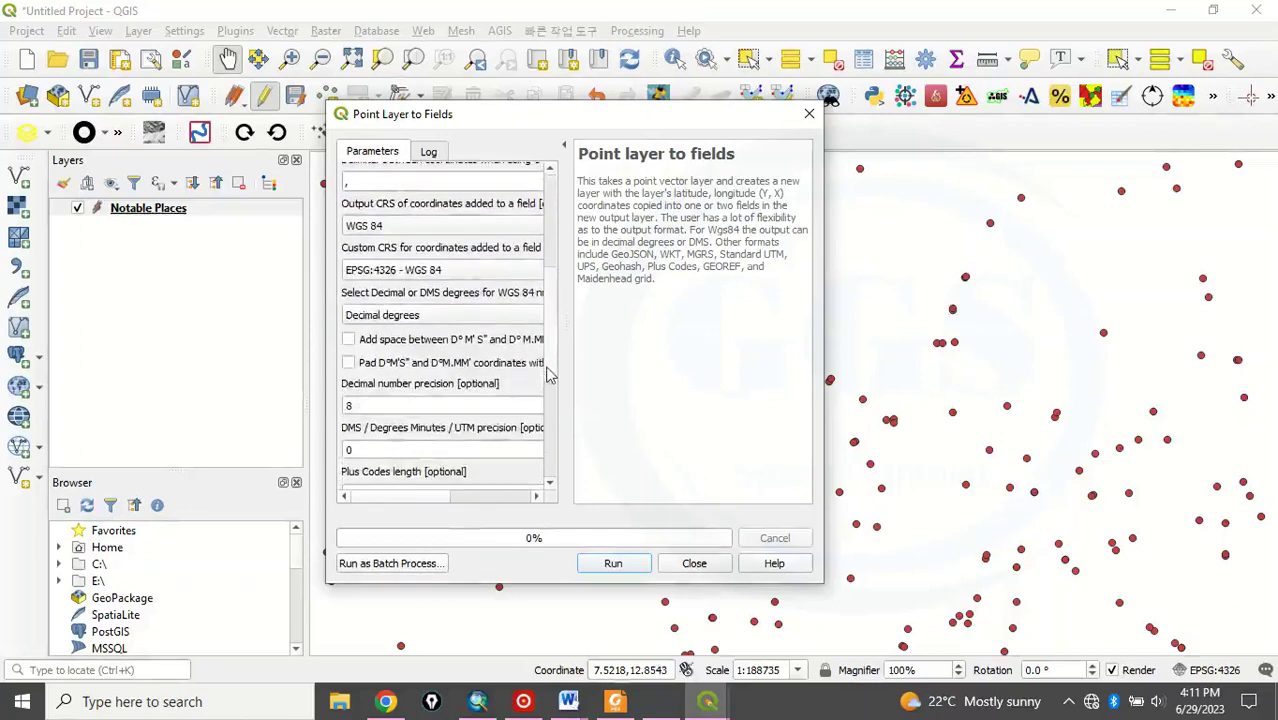
pyautogui.click(397, 316)
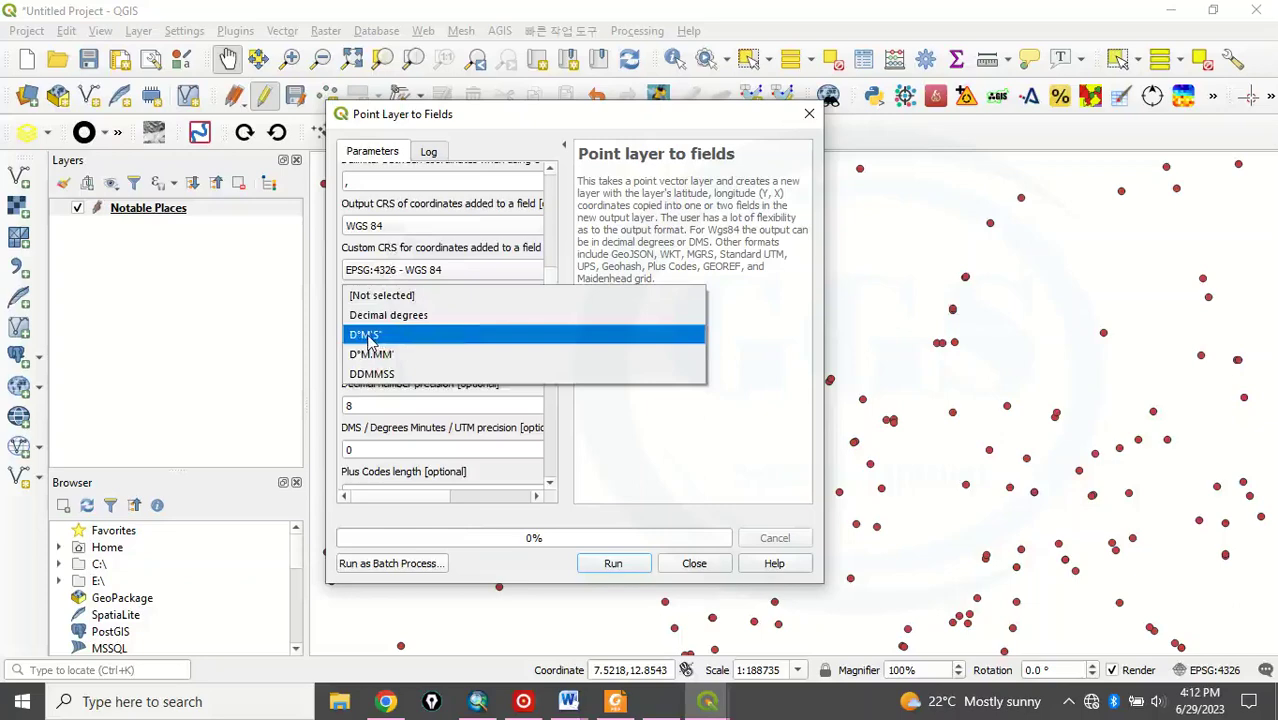
pyautogui.click(368, 338)
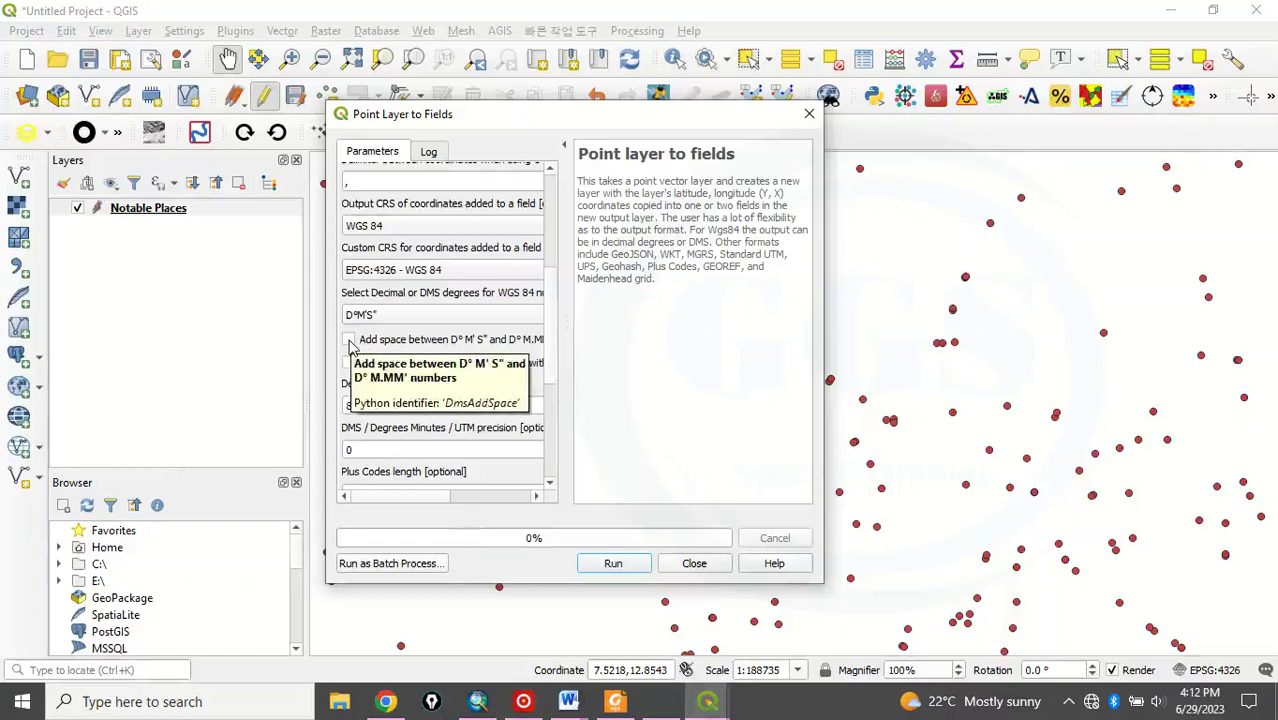
pyautogui.click(349, 341)
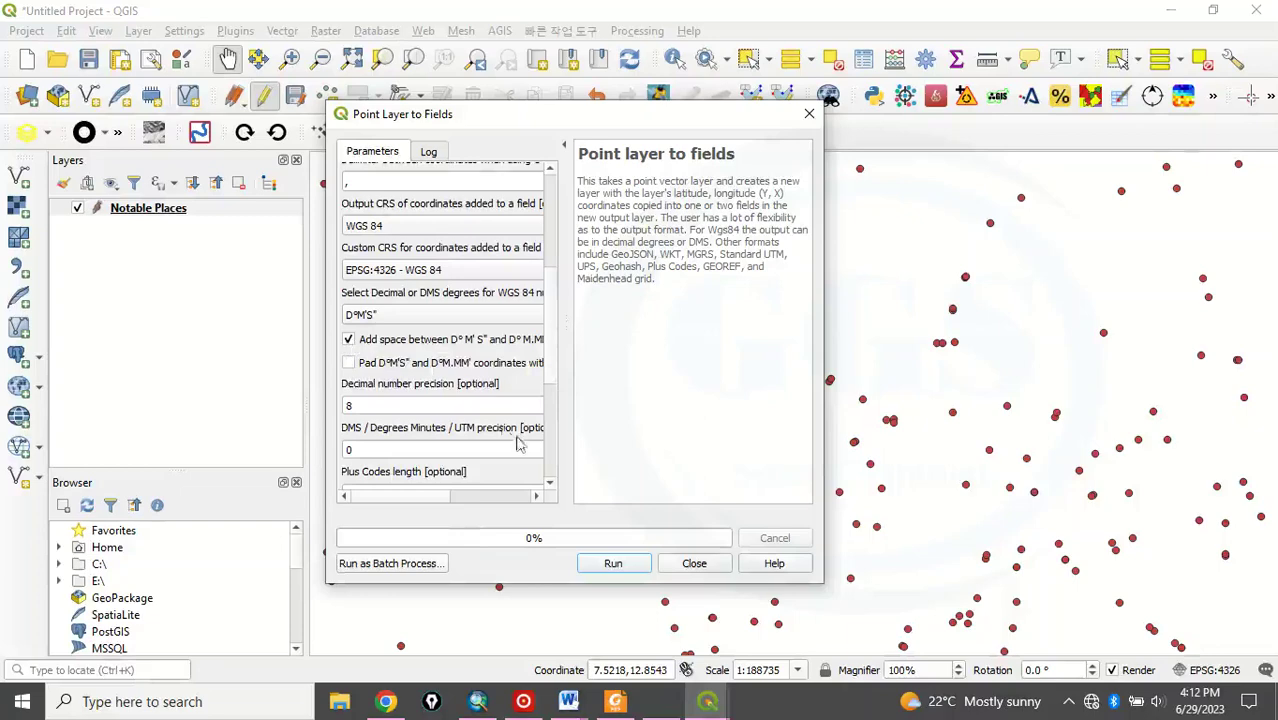
pyautogui.click(613, 565)
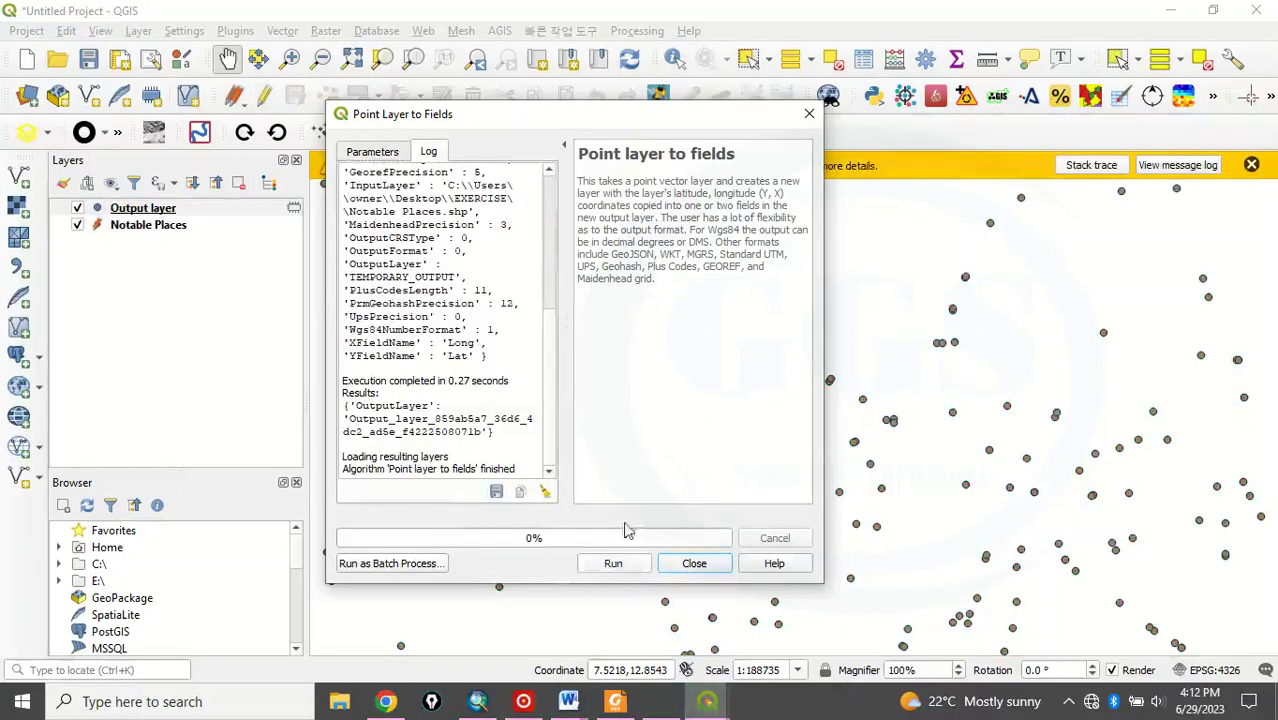
# Step: Close the conversion window and open the Output layer's attribute table
pyautogui.click(694, 564)
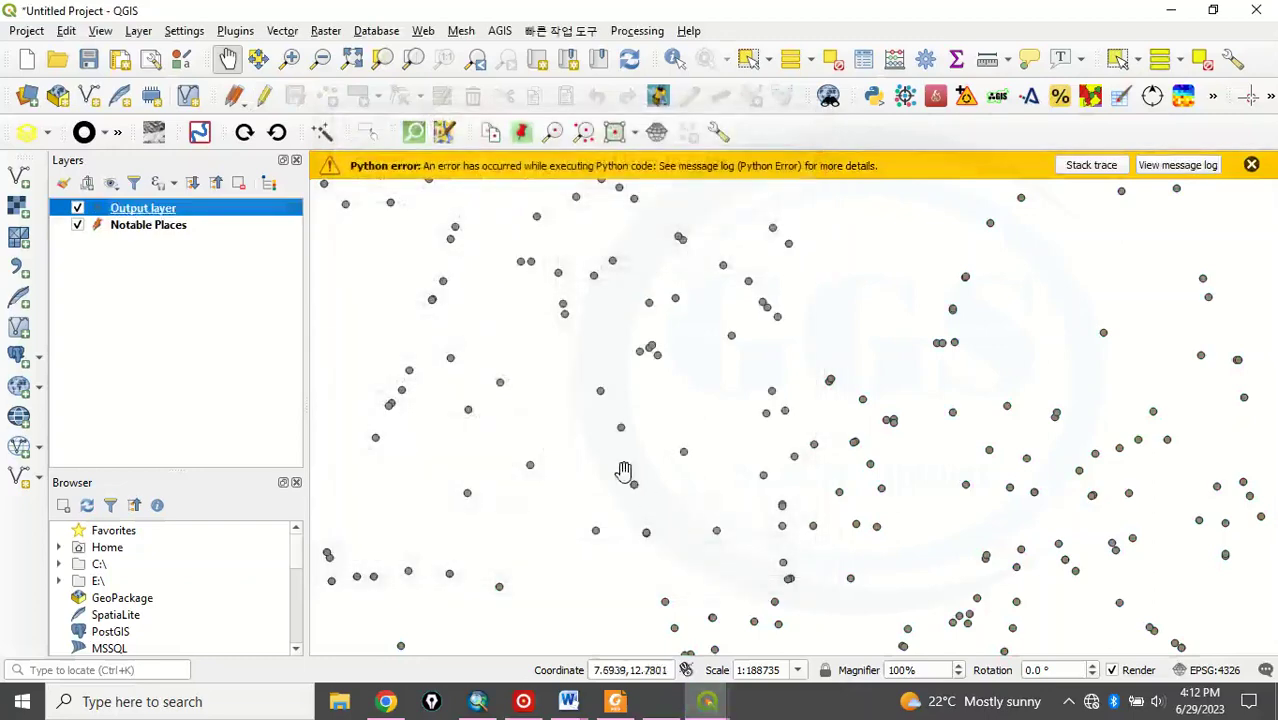
pyautogui.rightClick(150, 212)
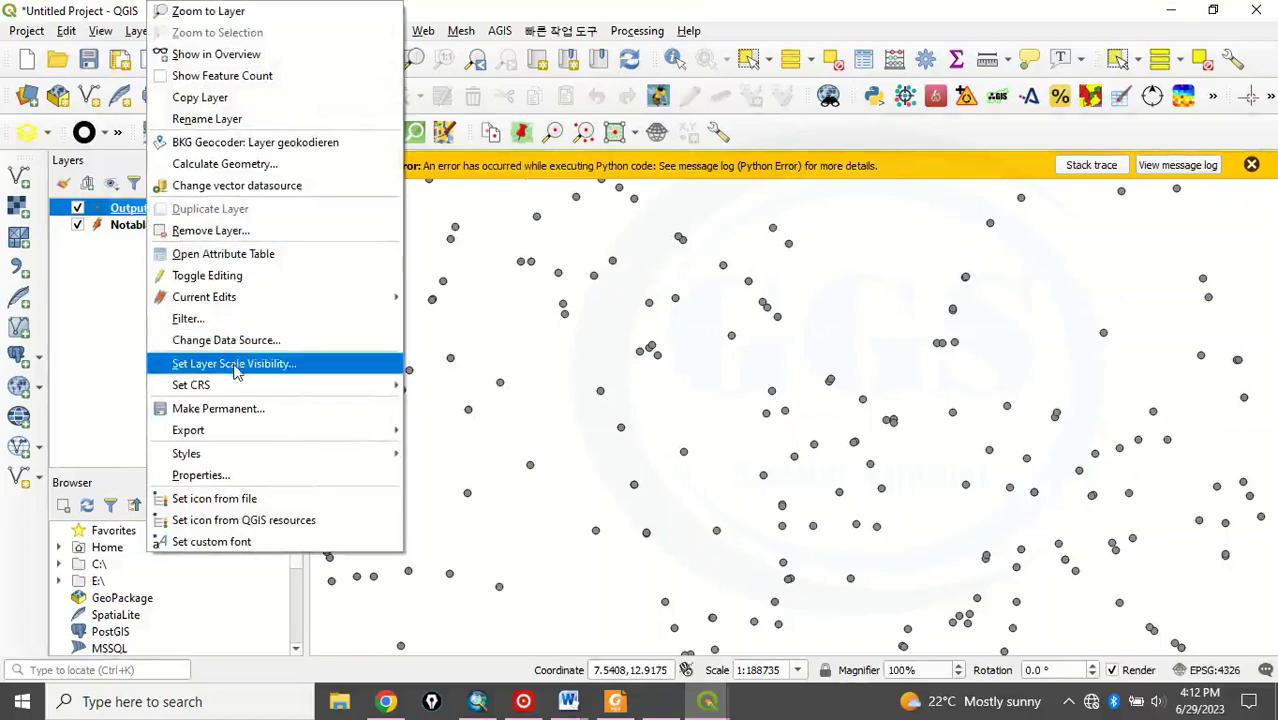
pyautogui.click(209, 256)
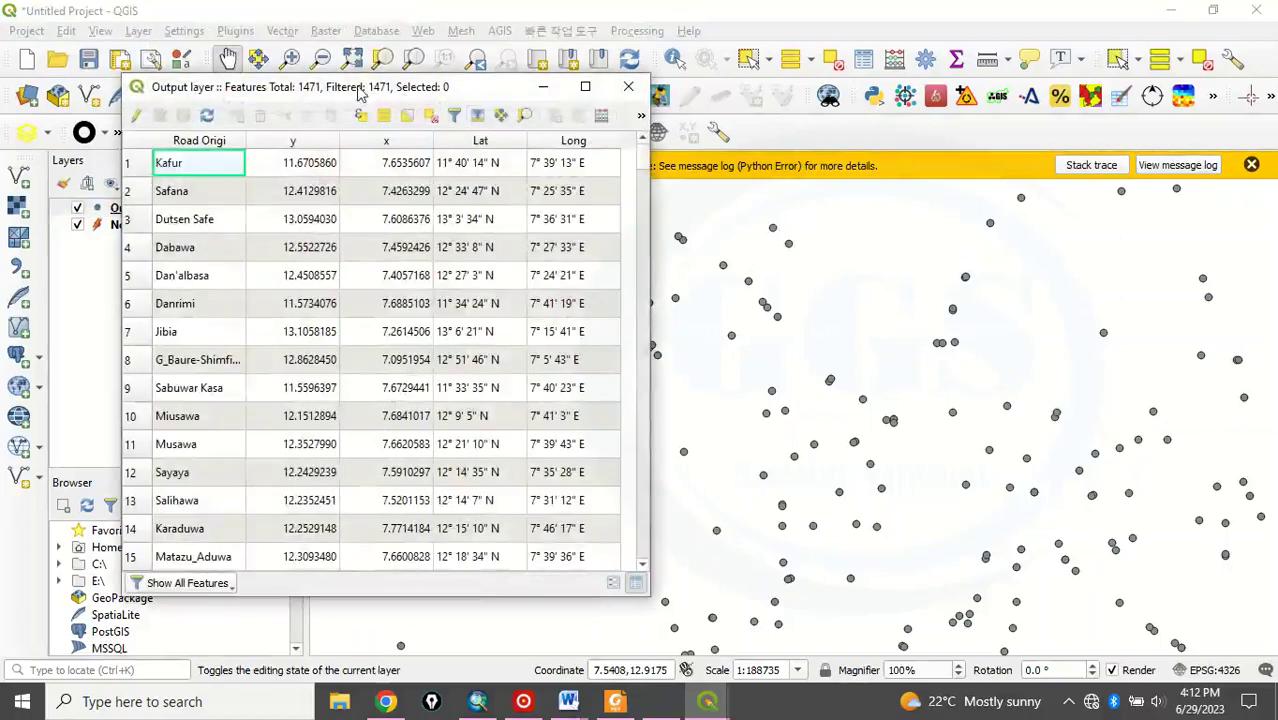
# Step: Move the Output table to the right and raise the Notable Places table beside it
pyautogui.moveTo(360, 92); pyautogui.dragTo(928, 97)
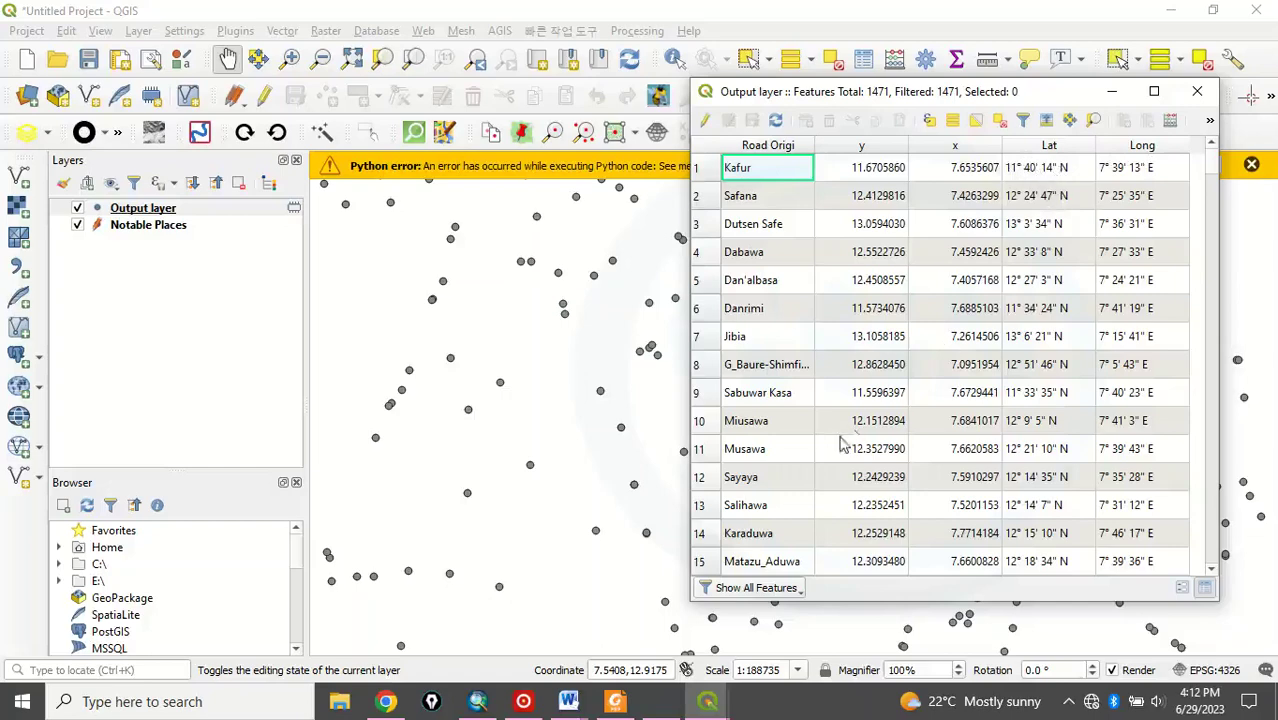
pyautogui.moveTo(707, 701)
pyautogui.click(751, 660)
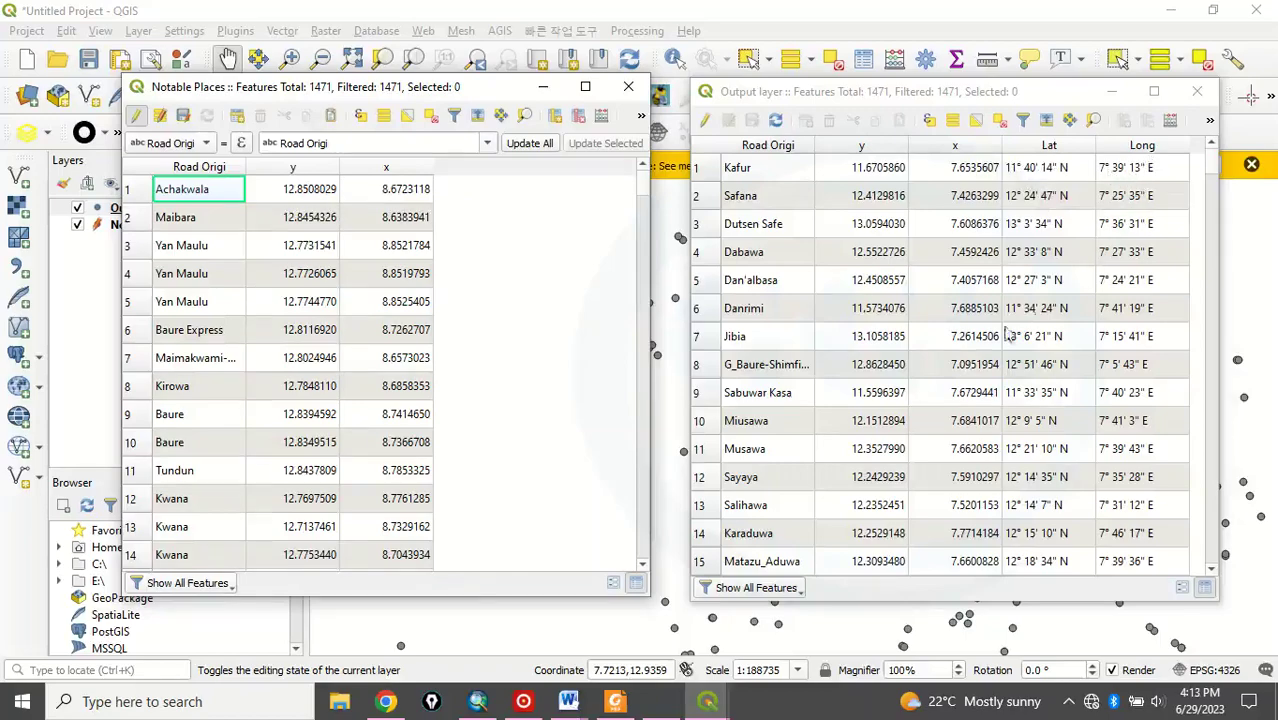
pyautogui.click(658, 703)
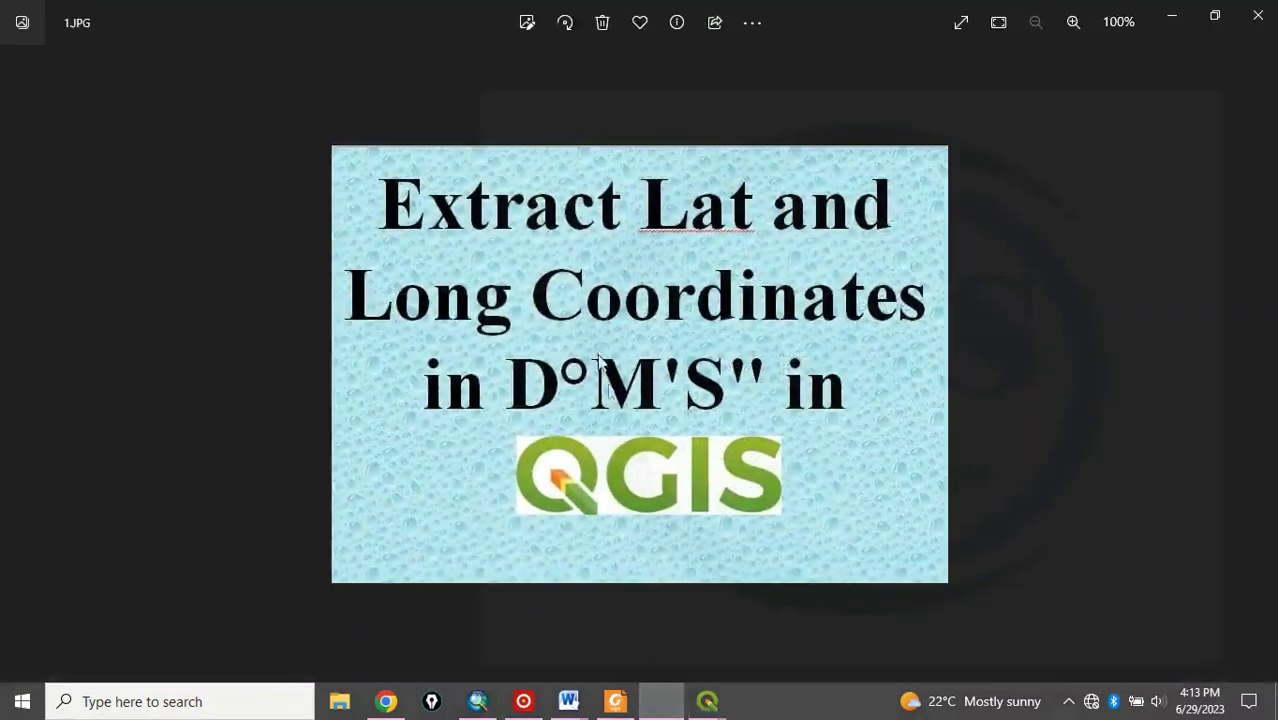